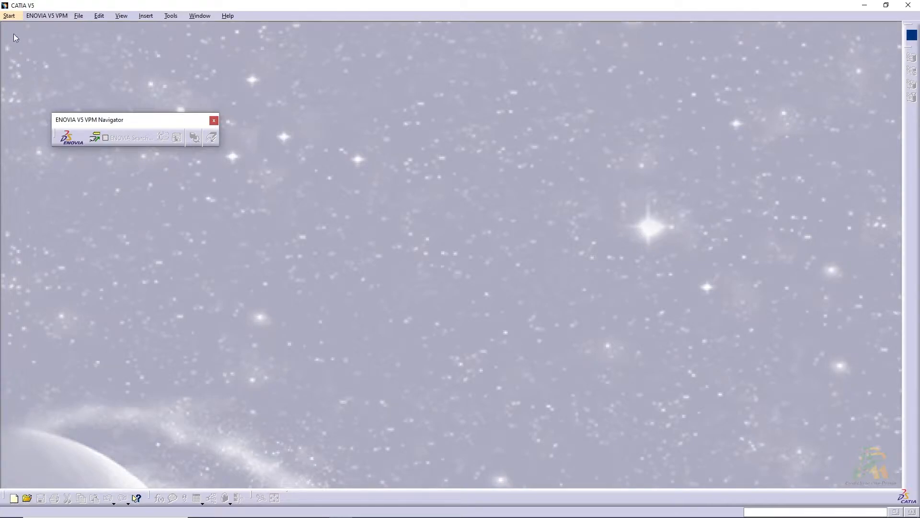
# Create a new part in the Part Design workbench with the default name Part1 and hybrid design enabled
pyautogui.click(9, 16)
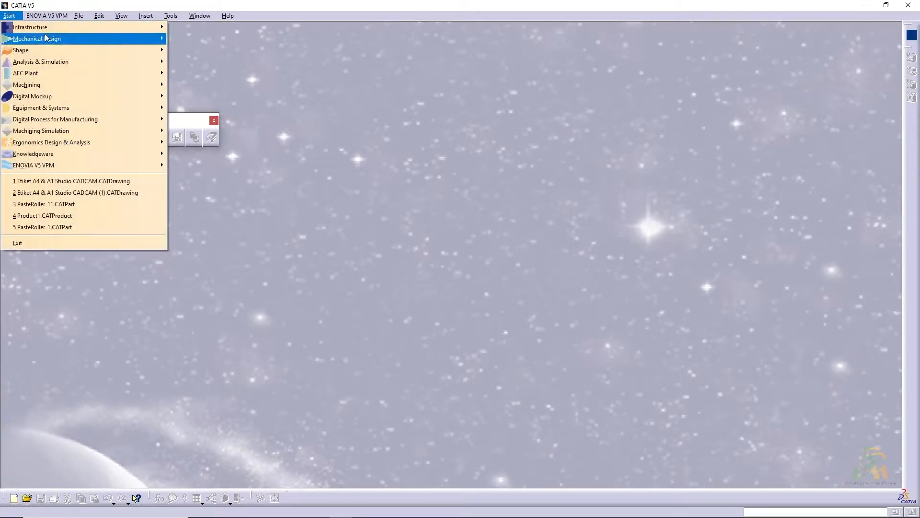
pyautogui.moveTo(120, 39)
pyautogui.click(173, 40)
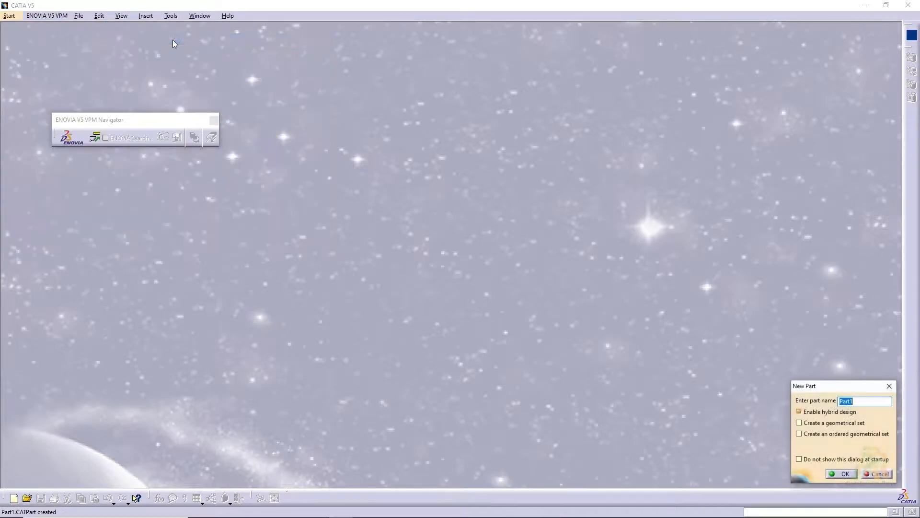
pyautogui.click(836, 474)
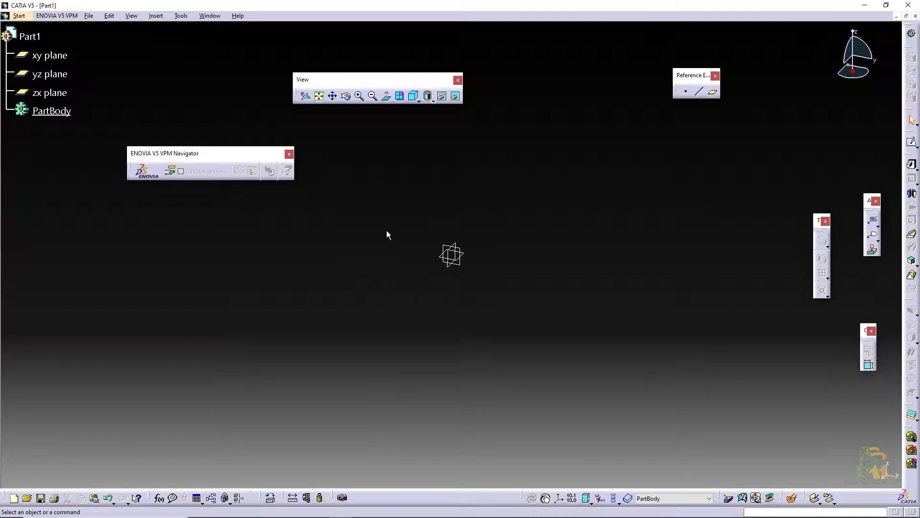
# On the xy plane, sketch a closed profile from the origin with three downward legs, about 128 mm wide and 74 mm high
pyautogui.click(53, 57)
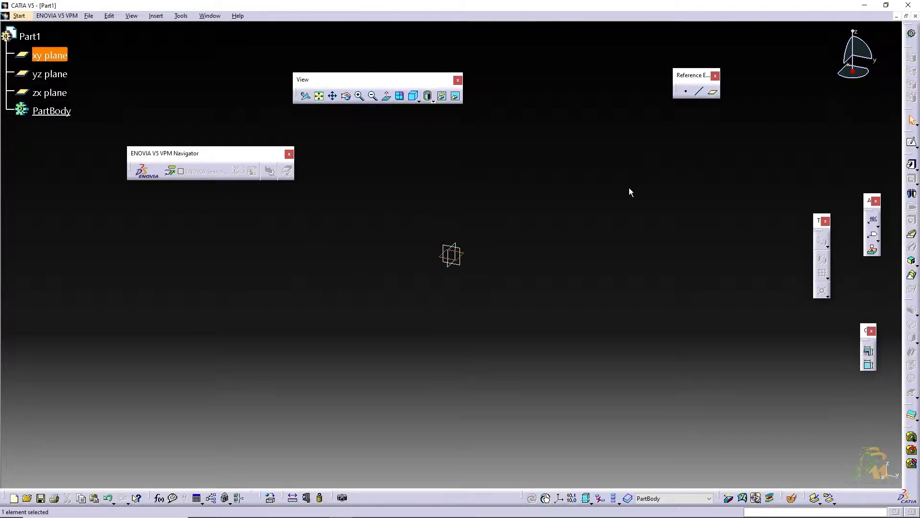
pyautogui.click(910, 141)
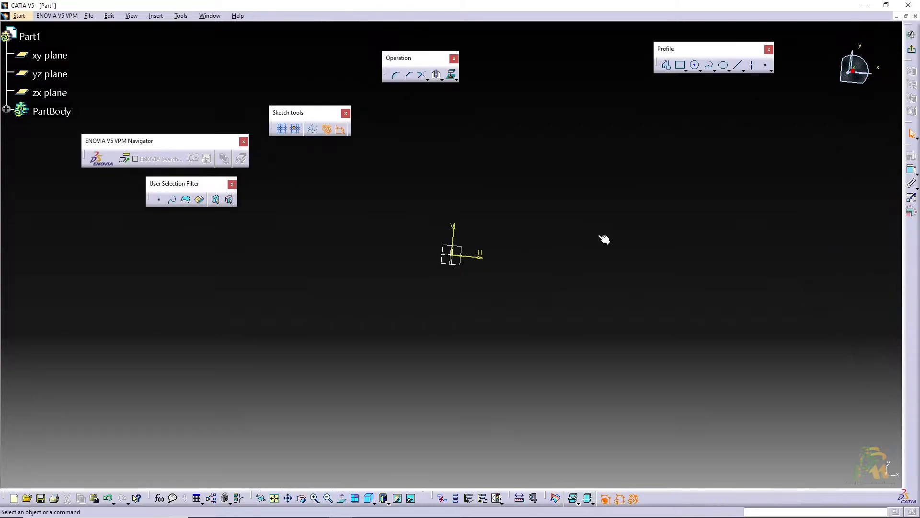
pyautogui.click(666, 65)
pyautogui.click(451, 255)
pyautogui.click(451, 398)
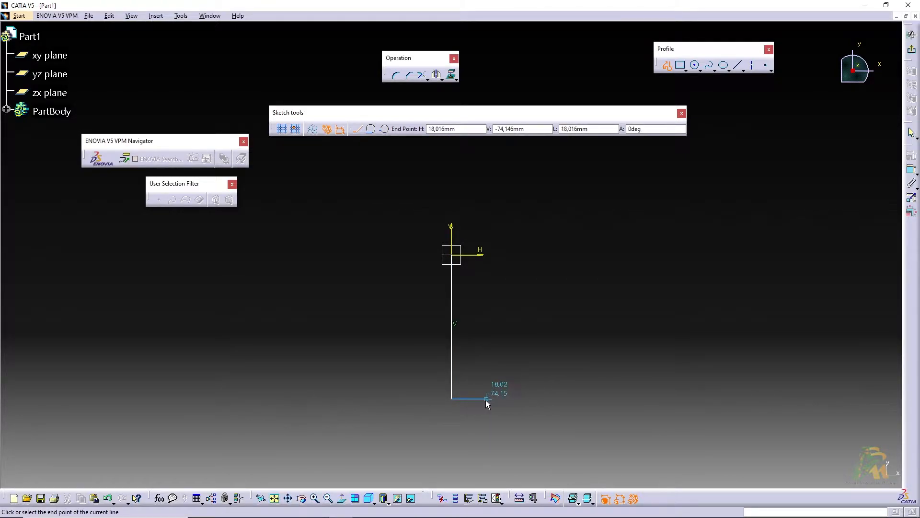
pyautogui.click(481, 399)
pyautogui.click(481, 286)
pyautogui.click(518, 286)
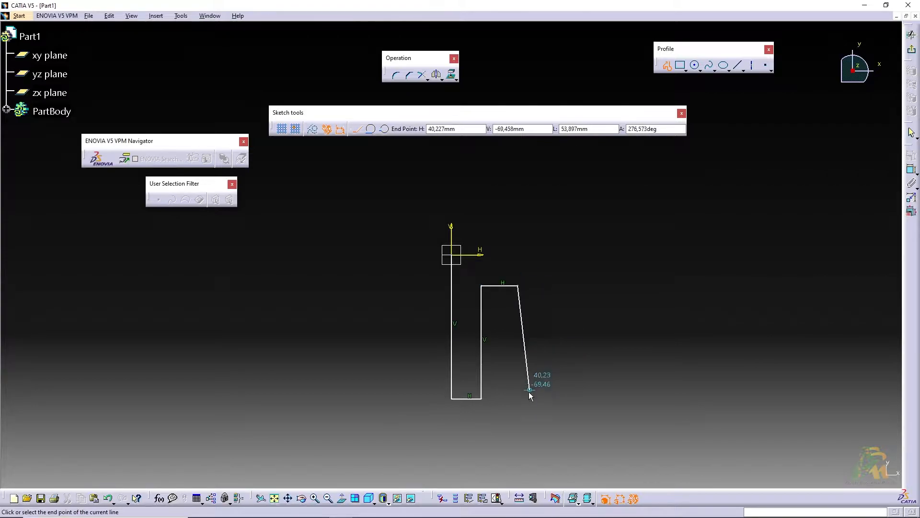
pyautogui.click(518, 398)
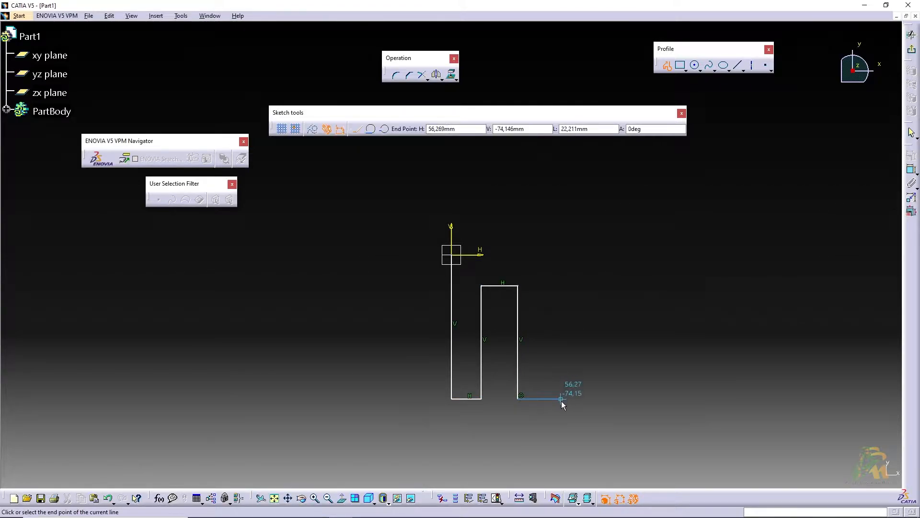
pyautogui.click(559, 398)
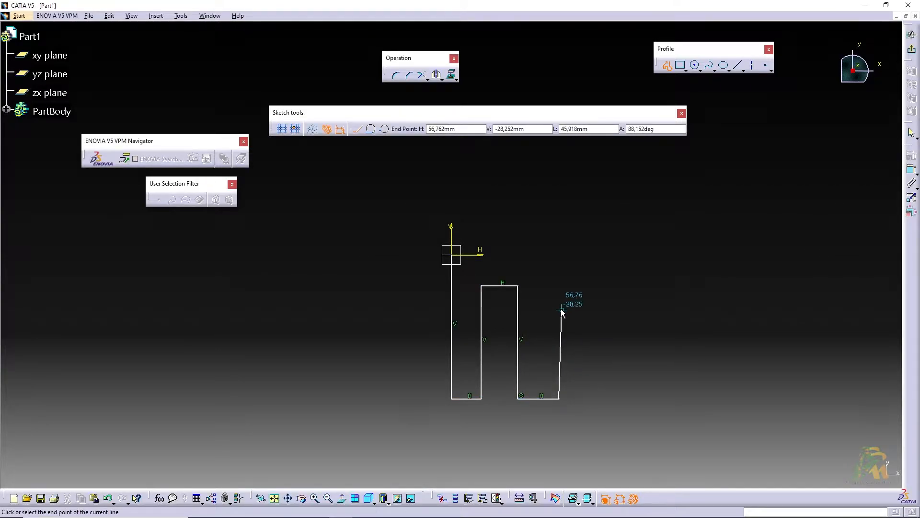
pyautogui.click(559, 286)
pyautogui.click(668, 287)
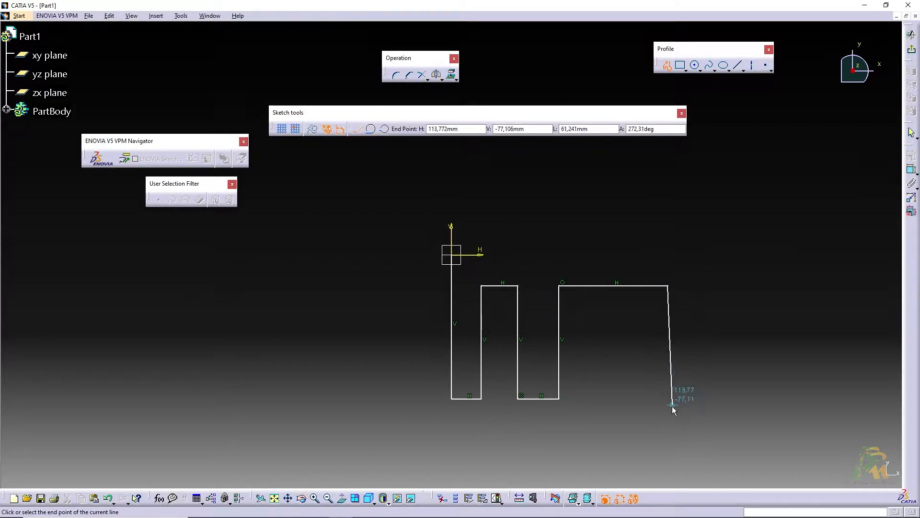
pyautogui.click(668, 400)
pyautogui.click(704, 401)
pyautogui.click(701, 254)
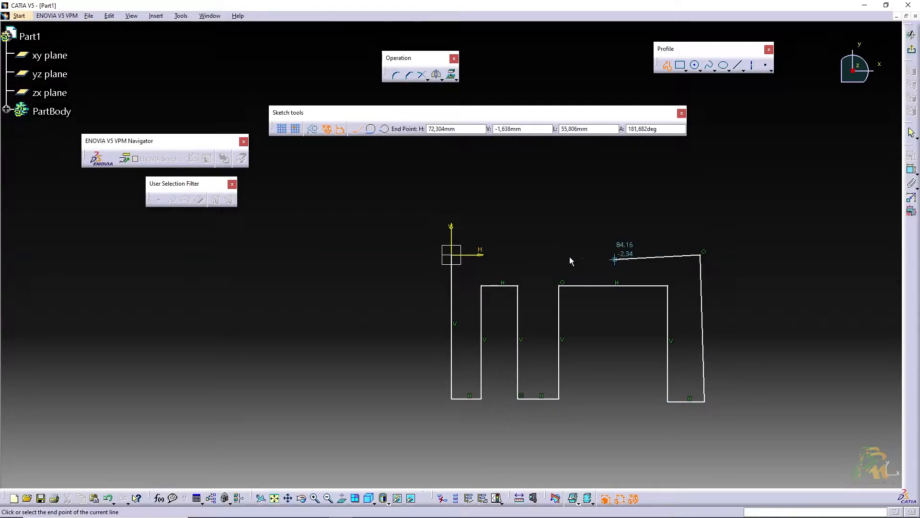
pyautogui.click(451, 254)
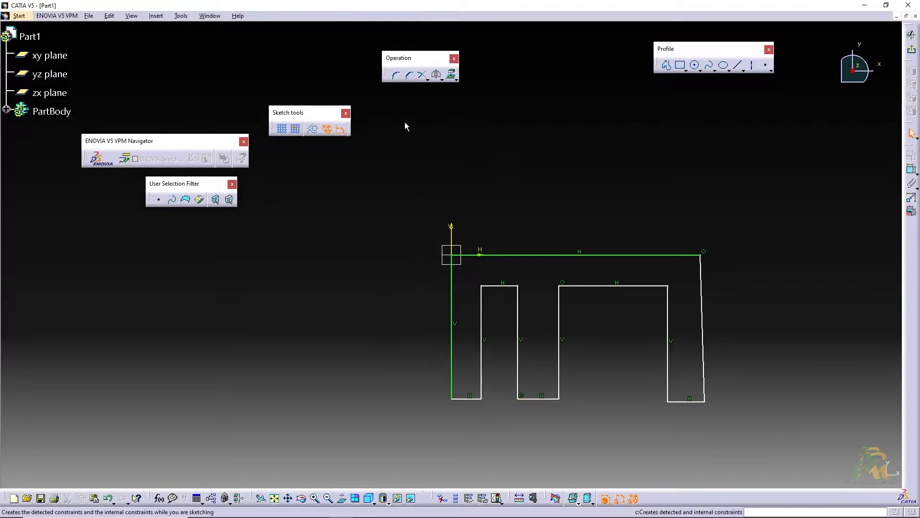
# Constrain the slanted right outer edge of the profile to be vertical
pyautogui.click(702, 328)
pyautogui.click(911, 155)
pyautogui.click(877, 447)
pyautogui.click(842, 474)
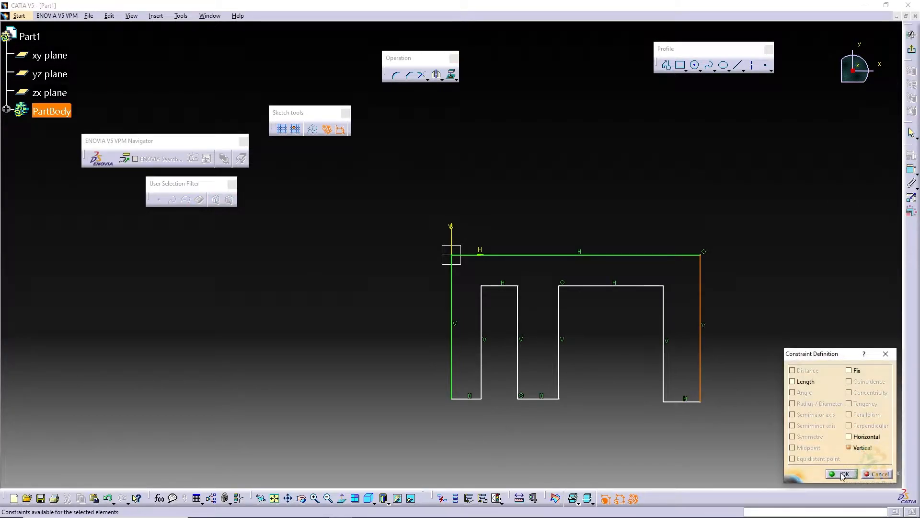
# Dimension the profile's top edge and set its length to 125 mm
pyautogui.click(639, 255)
pyautogui.click(660, 212)
pyautogui.doubleClick(660, 211)
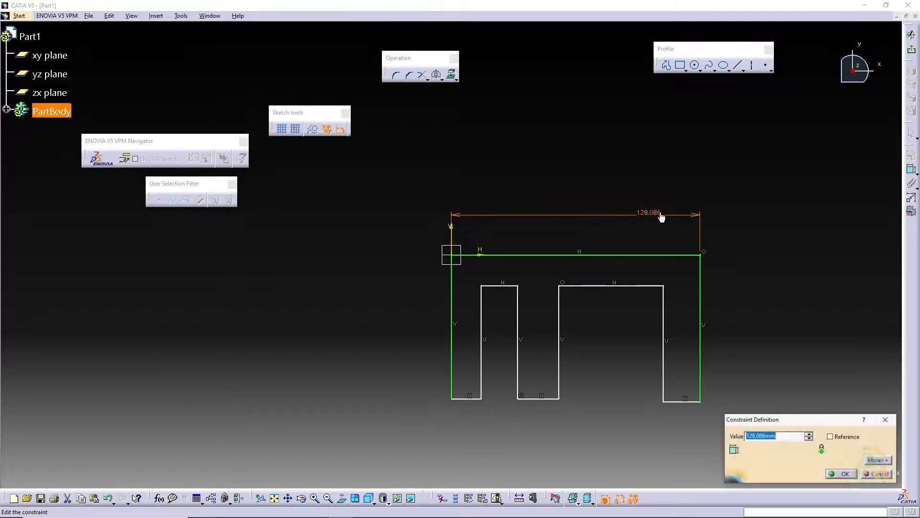
pyautogui.write('125')
pyautogui.press('Return')
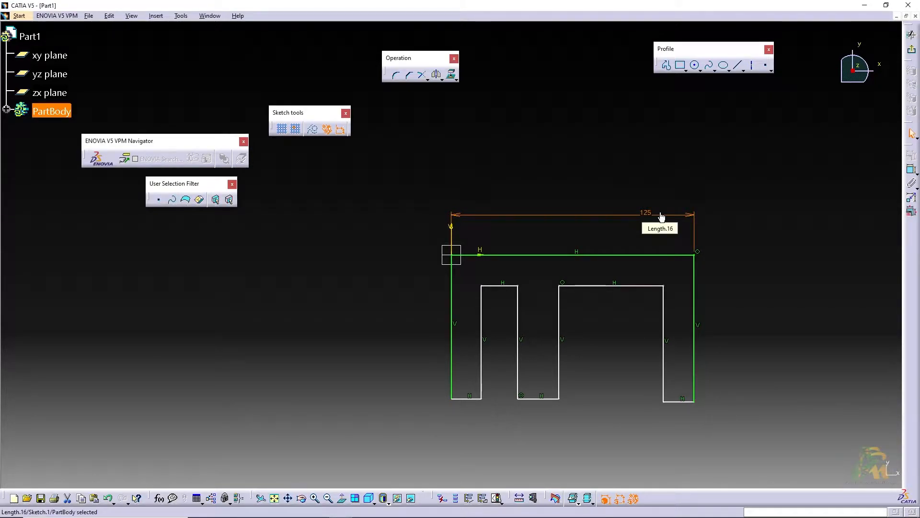
# Dimension the bottom edge of the left leg and set its width to 15 mm
pyautogui.click(909, 171)
pyautogui.click(467, 398)
pyautogui.click(458, 433)
pyautogui.doubleClick(460, 433)
pyautogui.write('15')
pyautogui.press('Return')
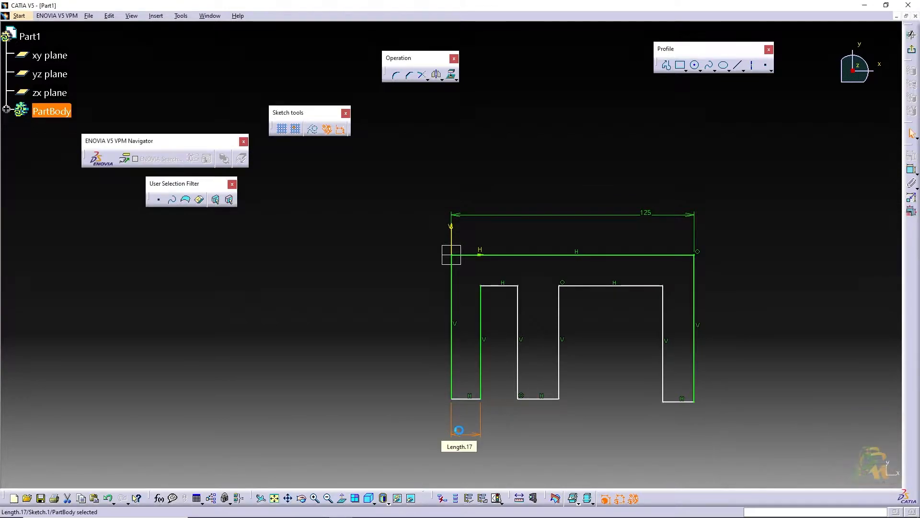
# Dimension the bottom edge of the middle leg and set its width to 25 mm
pyautogui.click(537, 399)
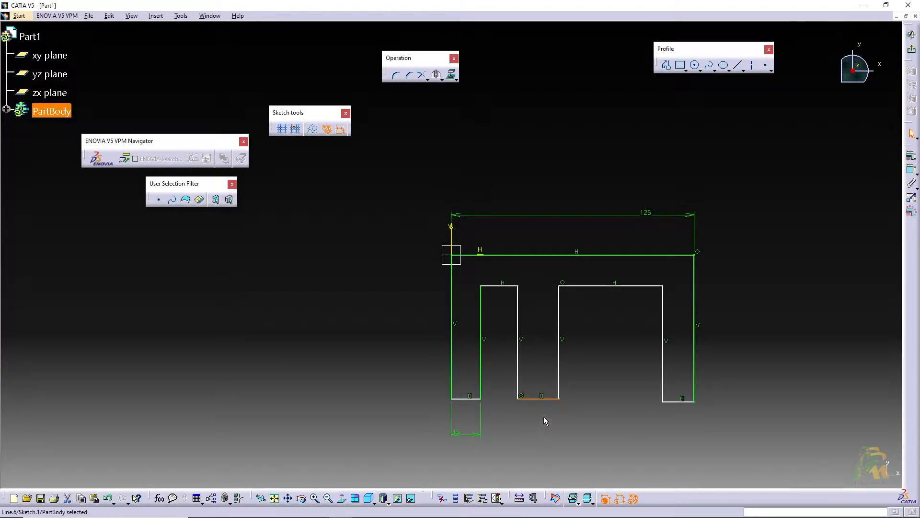
pyautogui.click(911, 156)
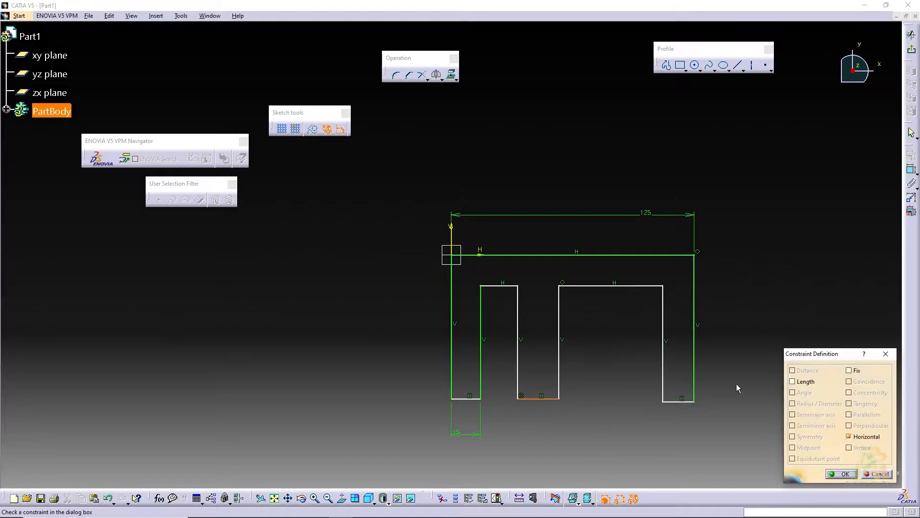
pyautogui.click(911, 169)
pyautogui.click(546, 424)
pyautogui.doubleClick(543, 423)
pyautogui.write('25')
pyautogui.press('Return')
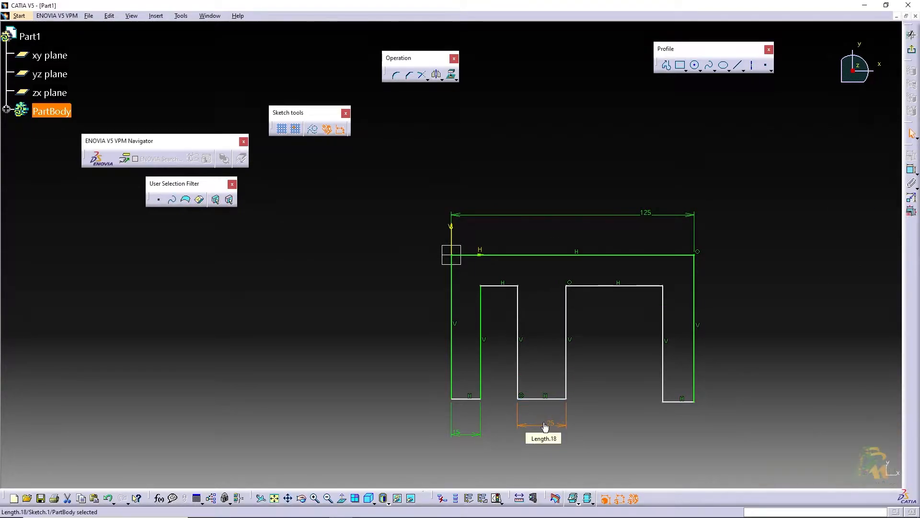
# Dimension the bottom edge of the right leg and set its width to 20 mm
pyautogui.click(678, 401)
pyautogui.click(675, 438)
pyautogui.doubleClick(676, 439)
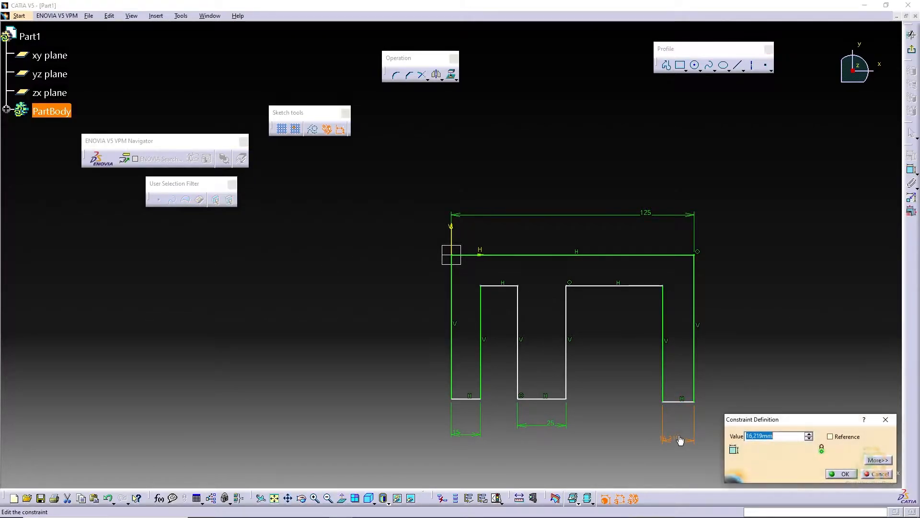
pyautogui.write('20')
pyautogui.press('Return')
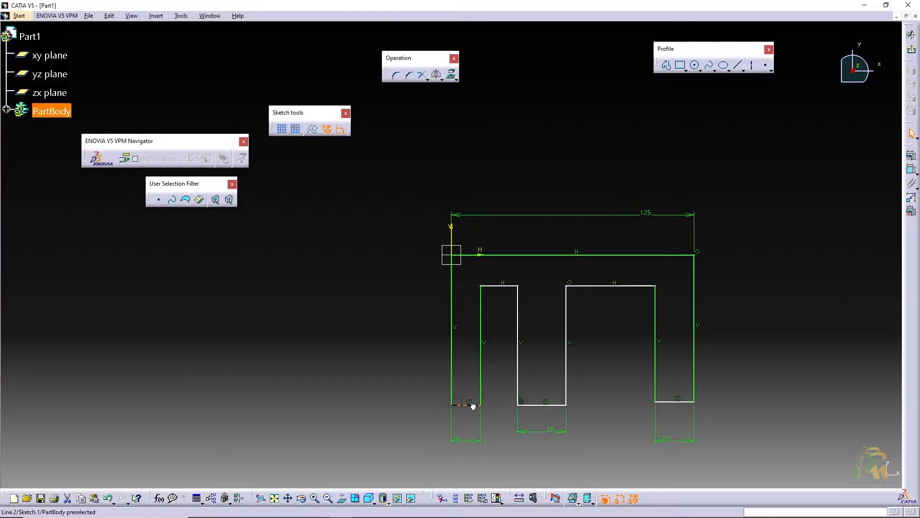
# Align the right leg's bottom edge with the middle leg's bottom edge using a Coincidence constraint
pyautogui.moveTo(662, 402); pyautogui.dragTo(657, 406)
pyautogui.keyDown('ctrl'); pyautogui.click(556, 402); pyautogui.keyUp('ctrl')
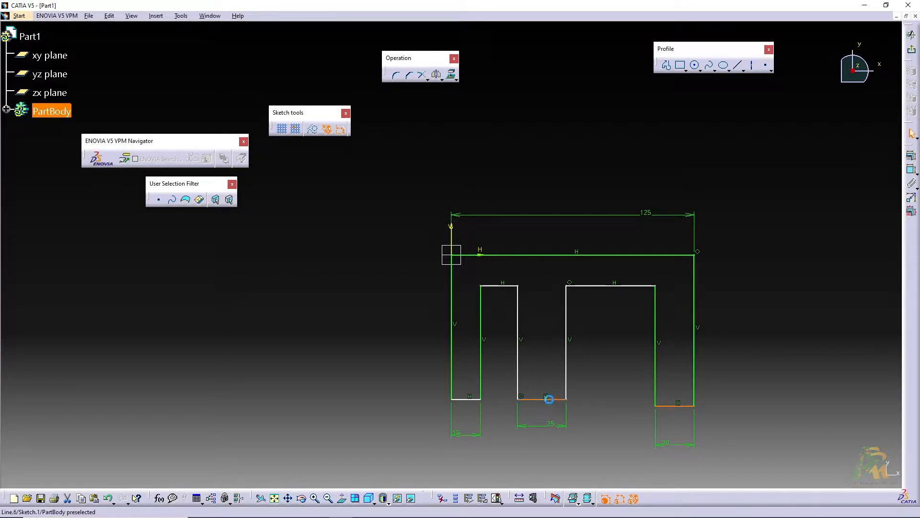
pyautogui.click(911, 155)
pyautogui.click(849, 381)
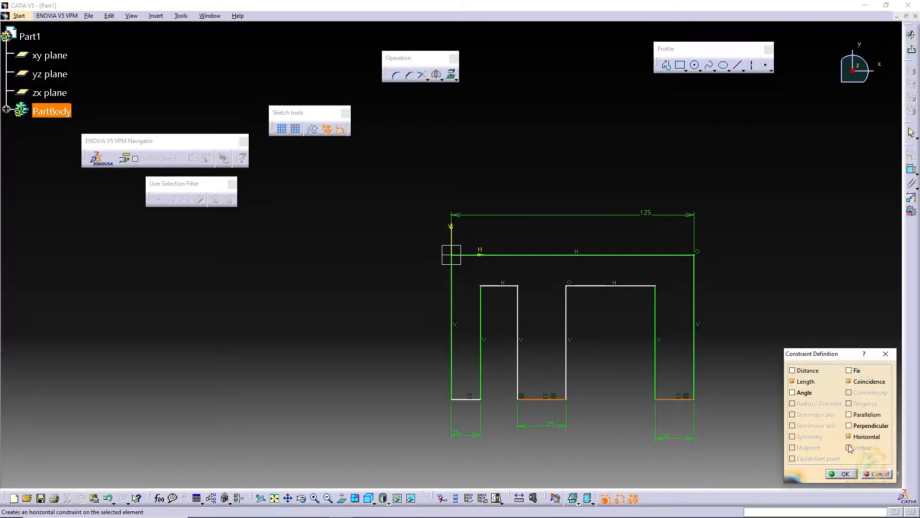
pyautogui.click(842, 473)
# Dimension the distance between the top edge and the inner horizontal edge of the wide gap, setting it to 15 mm
pyautogui.click(911, 169)
pyautogui.click(609, 286)
pyautogui.click(609, 255)
pyautogui.click(606, 266)
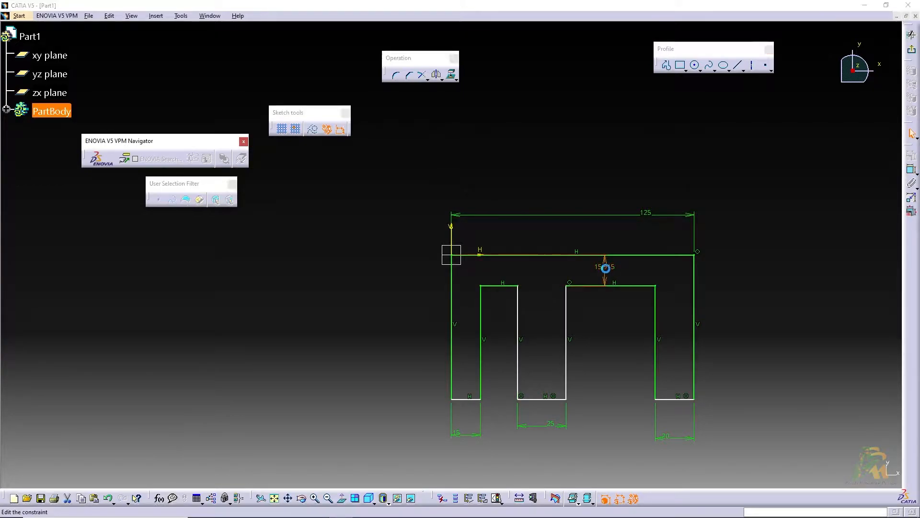
pyautogui.doubleClick(605, 267)
pyautogui.write('15')
pyautogui.press('Return')
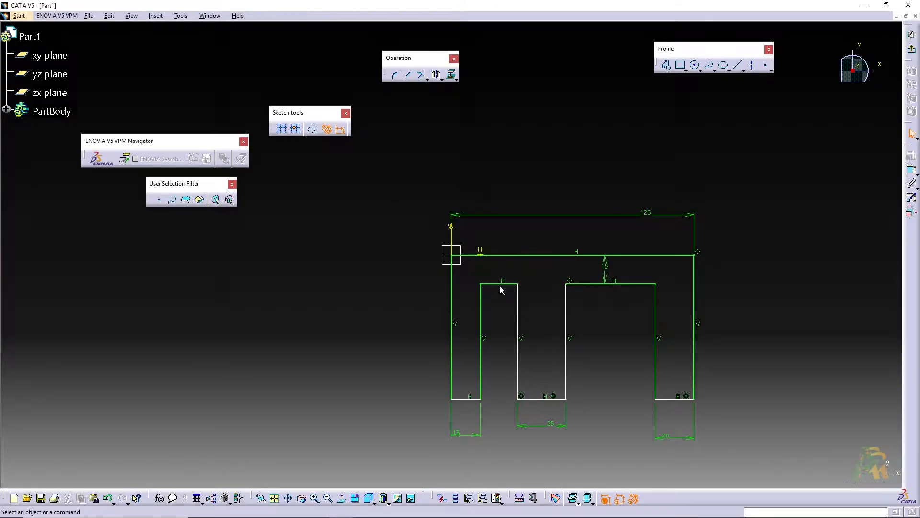
# Dimension the right outer edge and set the profile's overall height to 75 mm
pyautogui.click(694, 288)
pyautogui.click(749, 307)
pyautogui.doubleClick(750, 307)
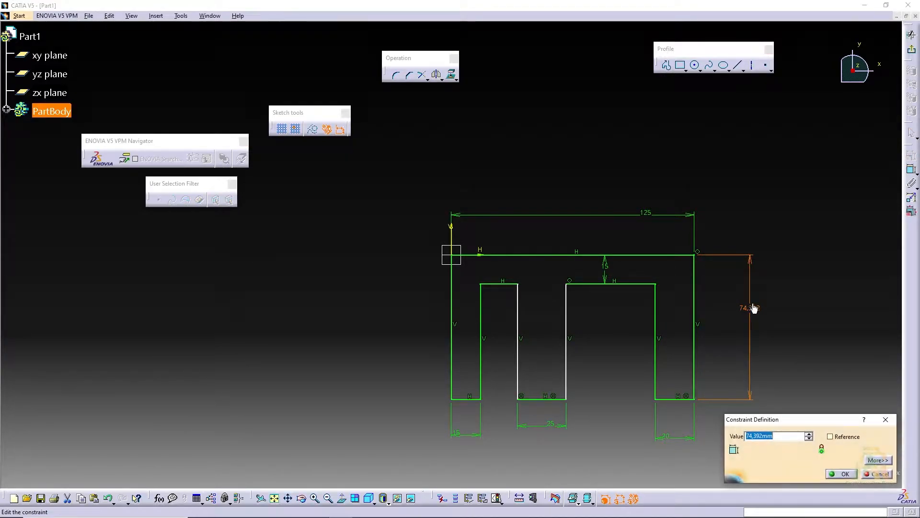
pyautogui.write('75')
pyautogui.press('Return')
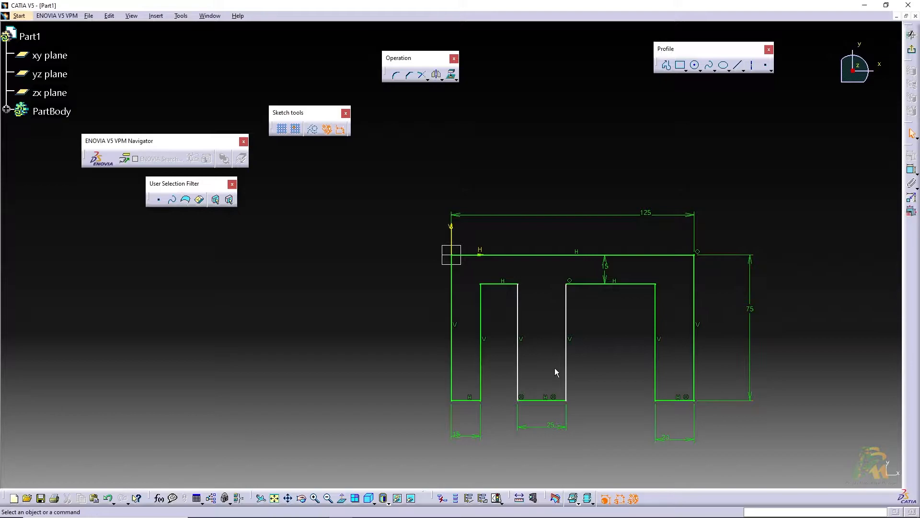
# Shift the middle leg to the right and set its gap to the left leg to 25 mm
pyautogui.moveTo(572, 366)
pyautogui.mouseDown()
pyautogui.moveTo(539, 355)
pyautogui.moveTo(582, 357)
pyautogui.mouseUp()
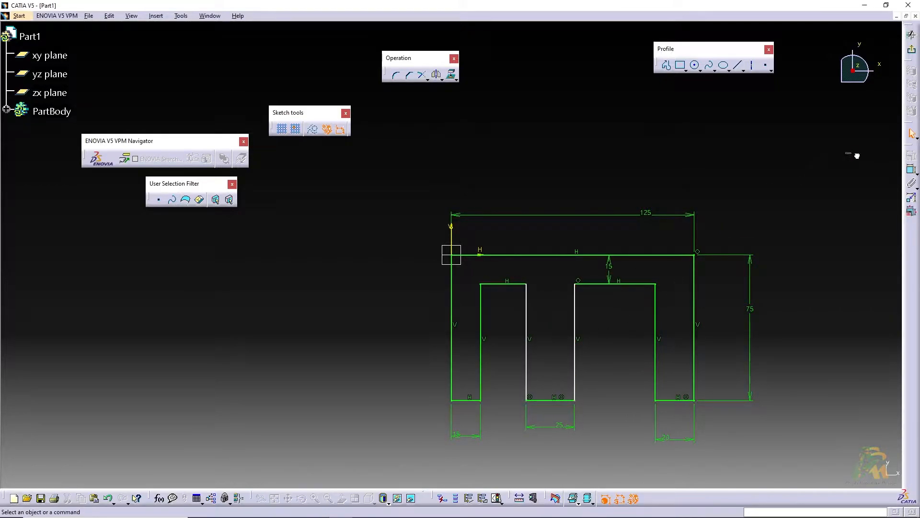
pyautogui.click(481, 323)
pyautogui.click(526, 312)
pyautogui.click(508, 406)
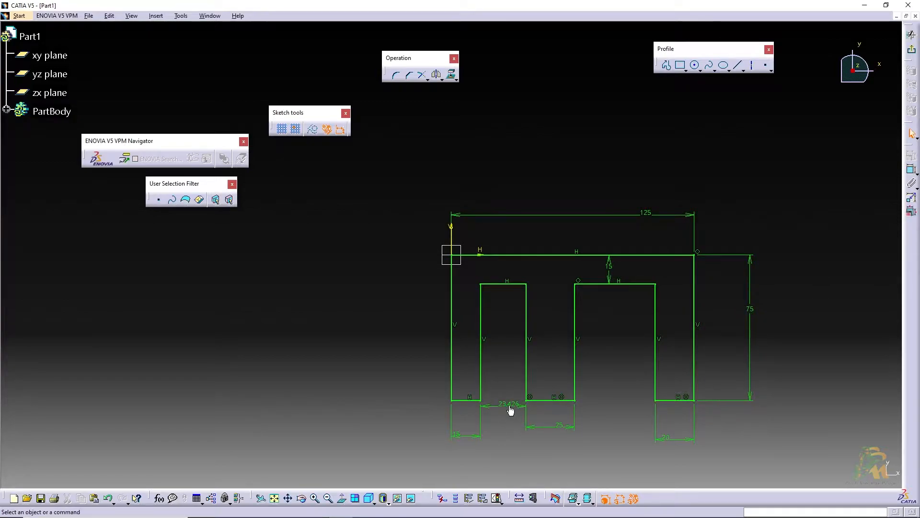
pyautogui.doubleClick(510, 405)
pyautogui.write('25')
pyautogui.press('Return')
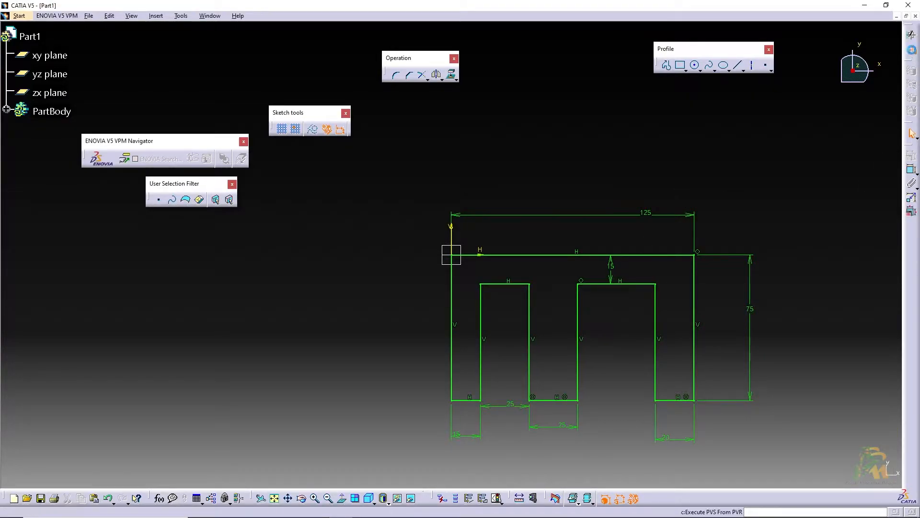
# Exit the sketch and extrude the three-legged profile as a 50 mm pad
pyautogui.click(911, 49)
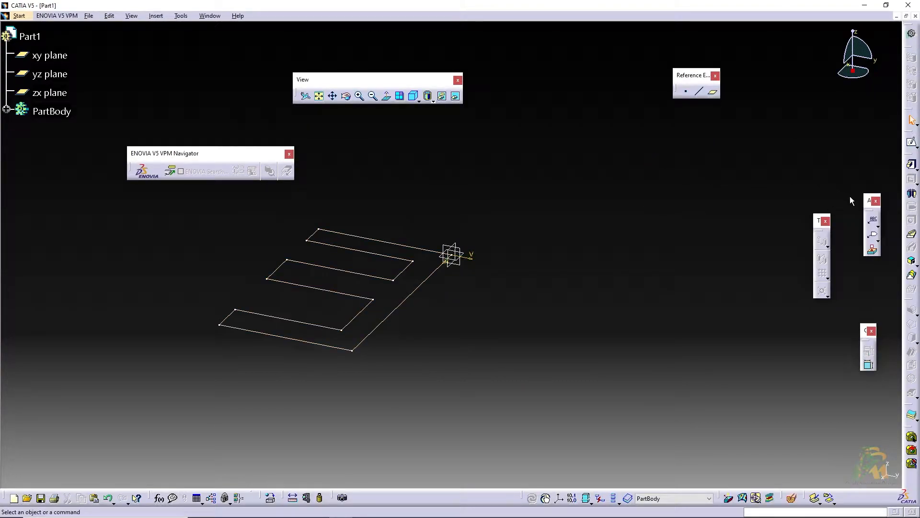
pyautogui.click(911, 165)
pyautogui.click(392, 260)
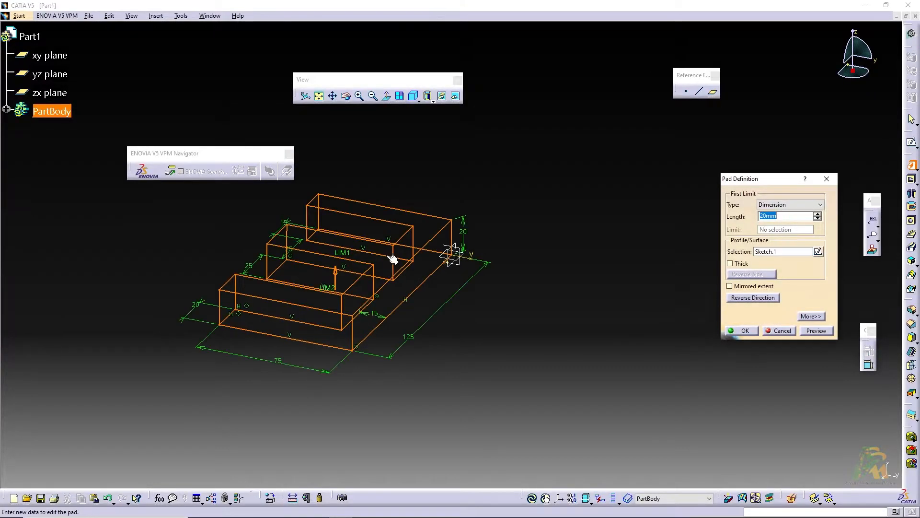
pyautogui.write('50')
pyautogui.press('Return')
# Sketch a circle about 11 mm in diameter on the inner face of the outer leg beside the narrow gap
pyautogui.moveTo(321, 278); pyautogui.dragTo(479, 188, button='middle')
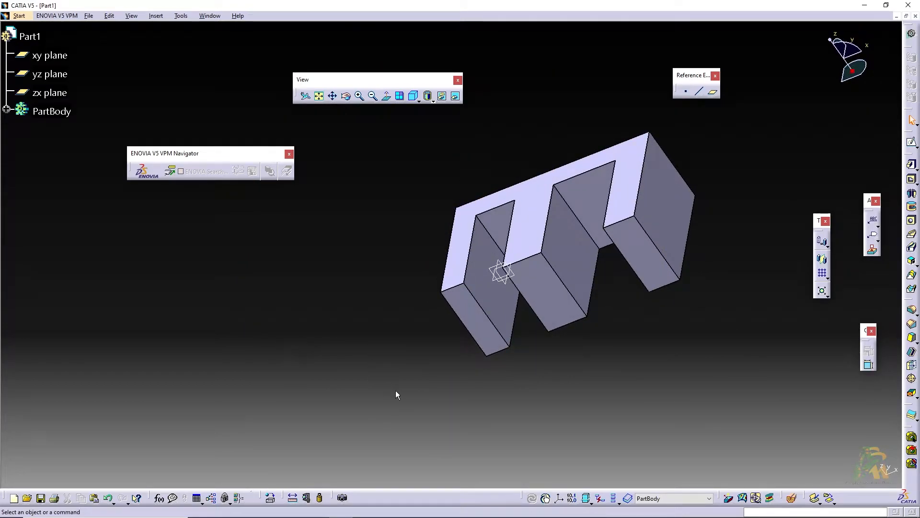
pyautogui.click(497, 305)
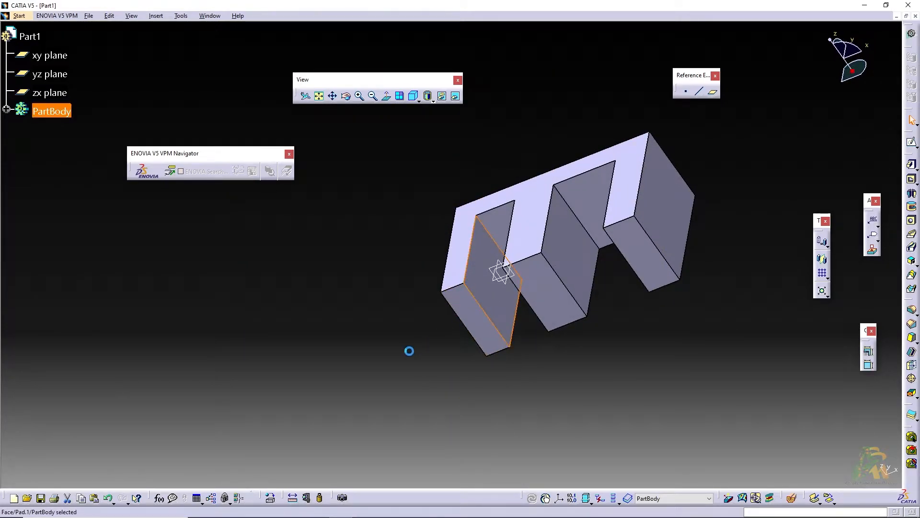
pyautogui.click(912, 142)
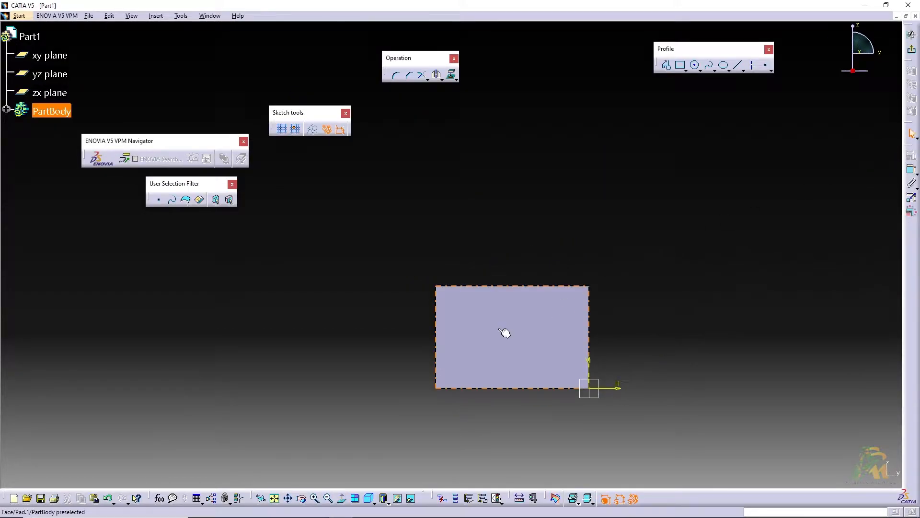
pyautogui.click(697, 64)
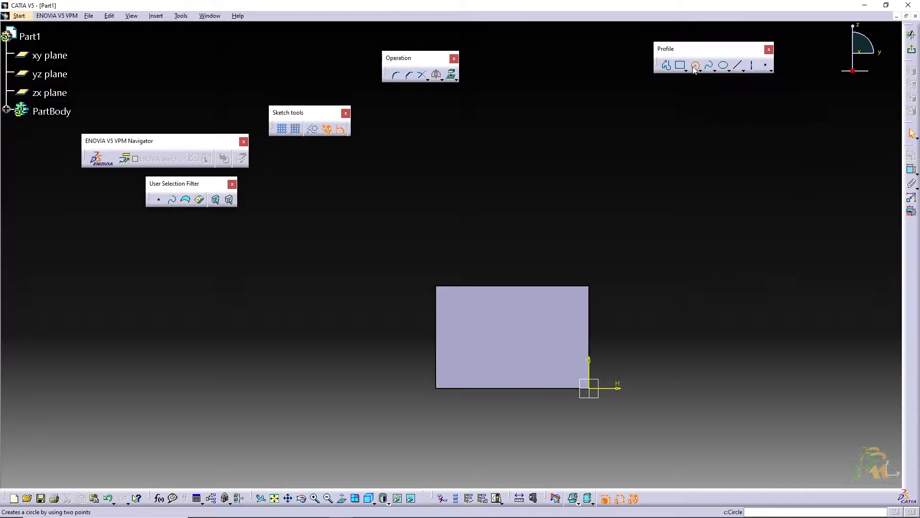
pyautogui.click(521, 333)
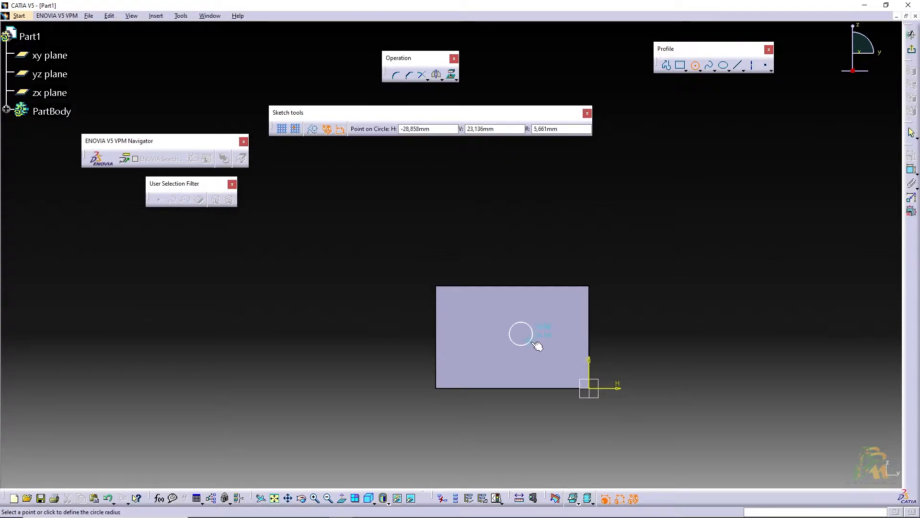
pyautogui.click(532, 339)
# Dimension the circle's diameter and set it to 10 mm
pyautogui.click(912, 169)
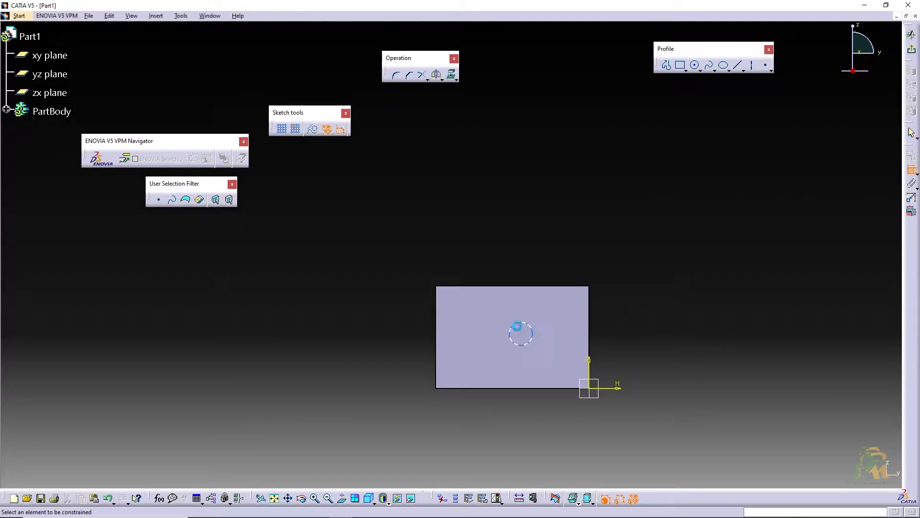
pyautogui.click(526, 322)
pyautogui.click(565, 257)
pyautogui.doubleClick(571, 250)
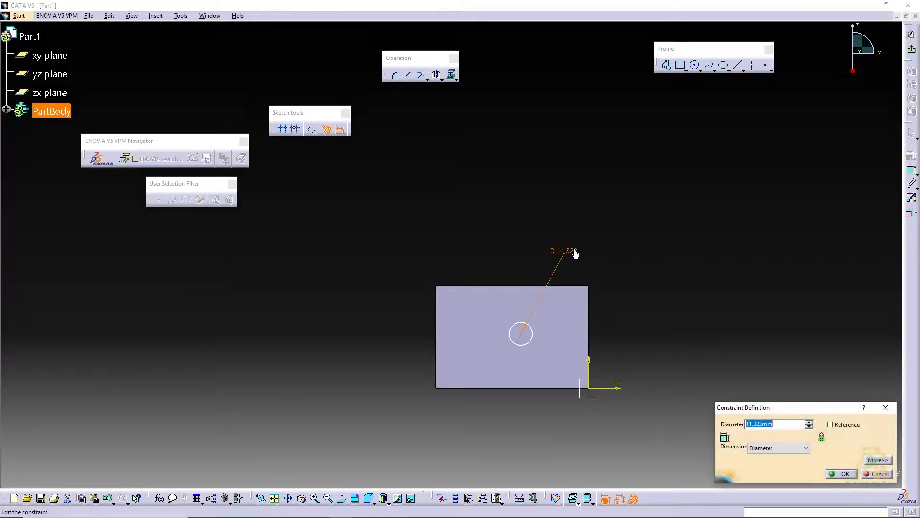
pyautogui.write('10')
pyautogui.press('Return')
# Dimension the circle's horizontal distance from the vertical axis and set it to 30 mm
pyautogui.click(869, 223)
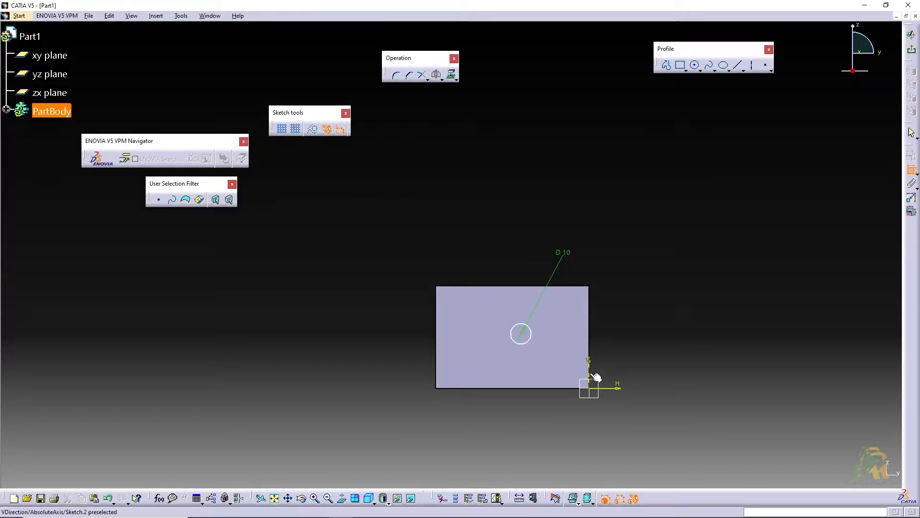
pyautogui.click(565, 318)
pyautogui.doubleClick(568, 315)
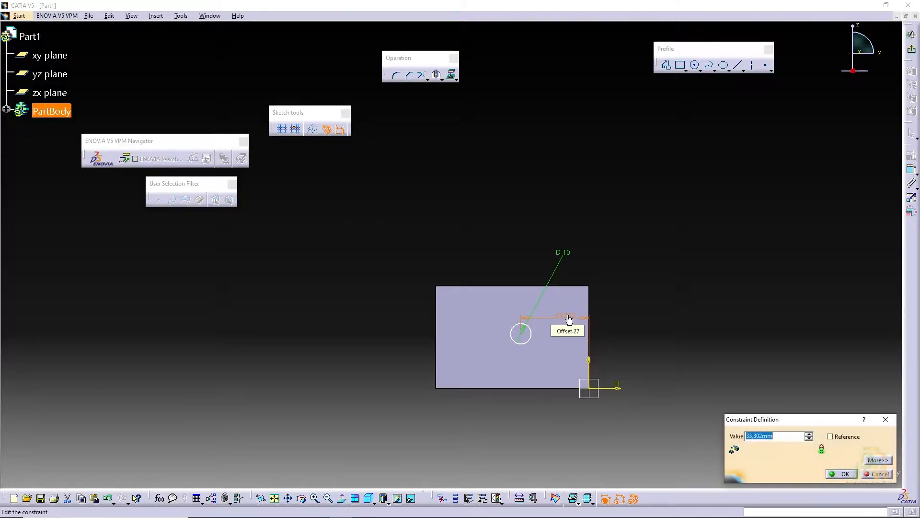
pyautogui.press('Return')
# Dimension the circle's height above the horizontal axis and set it to 25 mm
pyautogui.click(911, 170)
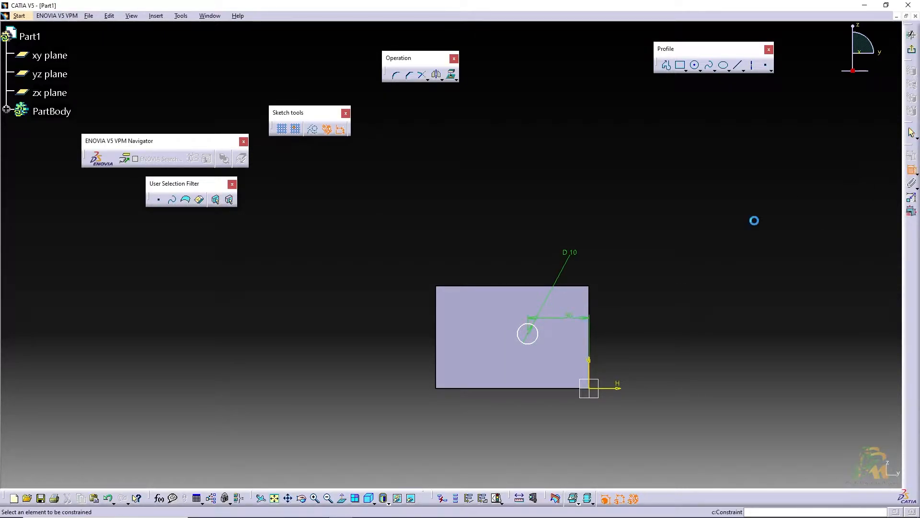
pyautogui.click(610, 388)
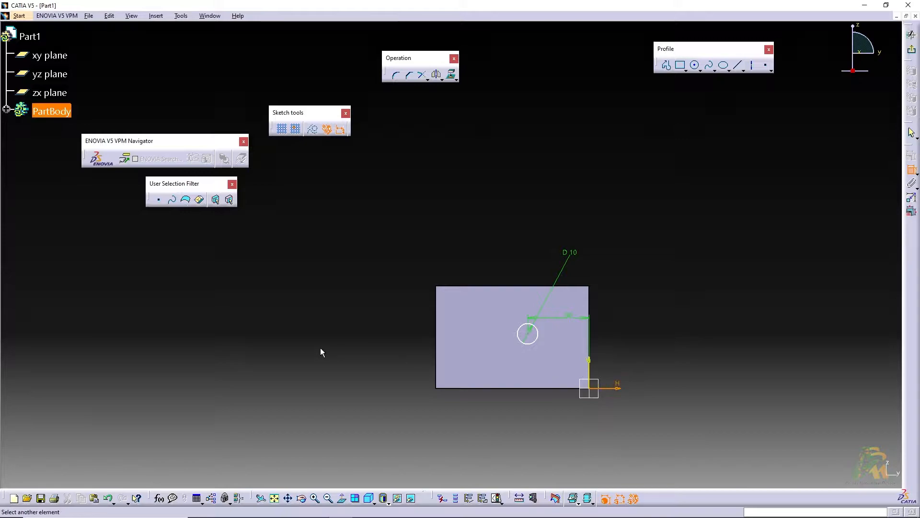
pyautogui.click(534, 336)
pyautogui.click(376, 367)
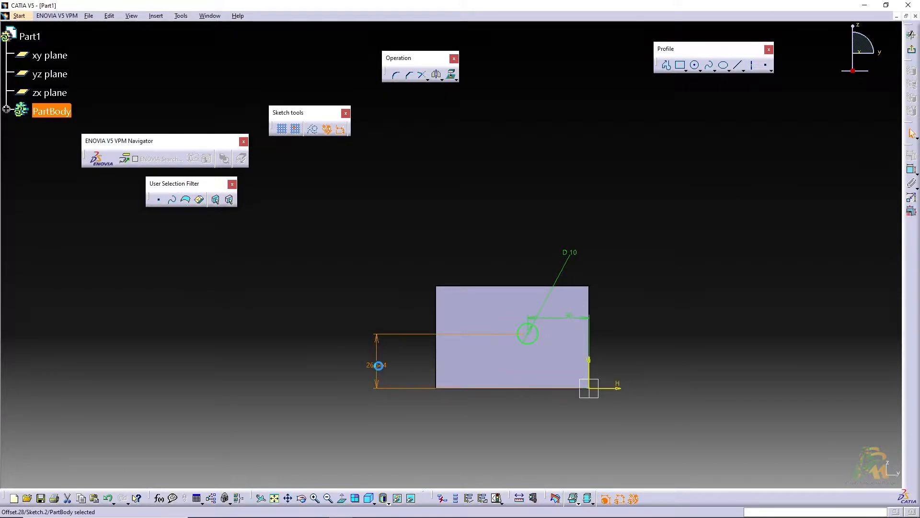
pyautogui.doubleClick(380, 369)
pyautogui.write('25')
pyautogui.press('Return')
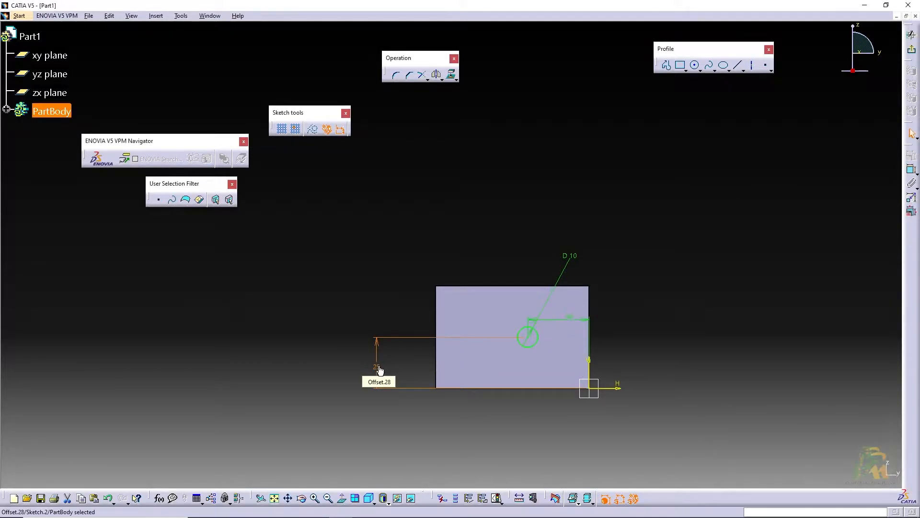
# Exit the sketch and extrude the circle as a 10 mm pad with the Dimension limit type
pyautogui.click(911, 49)
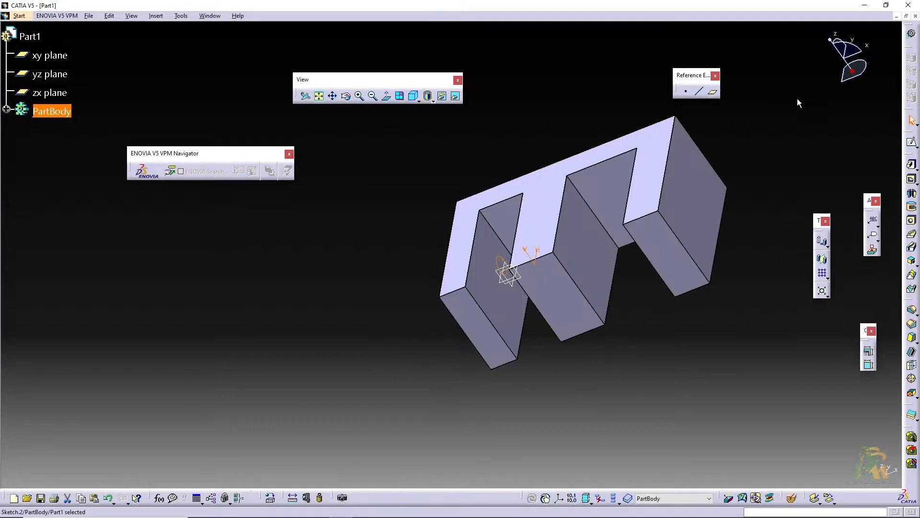
pyautogui.click(367, 297)
pyautogui.moveTo(456, 307); pyautogui.dragTo(475, 331, button='middle')
pyautogui.keyDown('ctrl'); pyautogui.moveTo(424, 309); pyautogui.dragTo(429, 268, button='middle'); pyautogui.keyUp('ctrl')
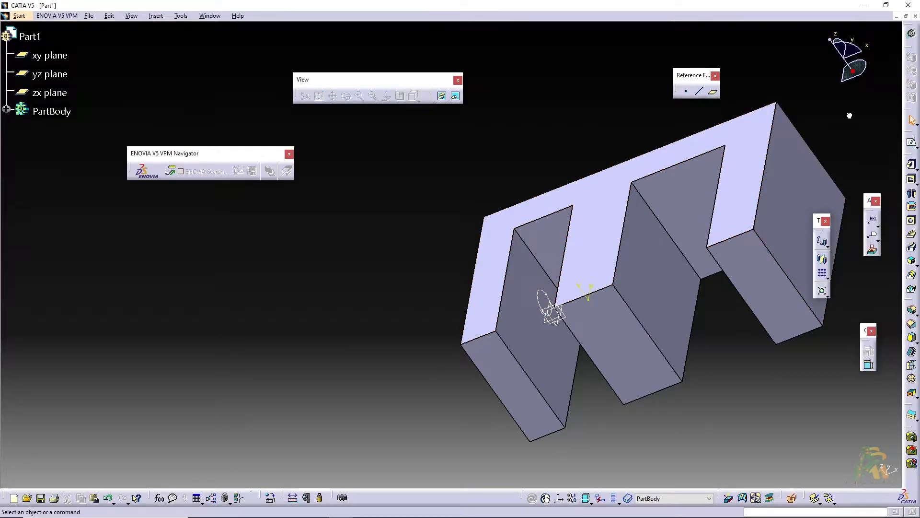
pyautogui.click(916, 165)
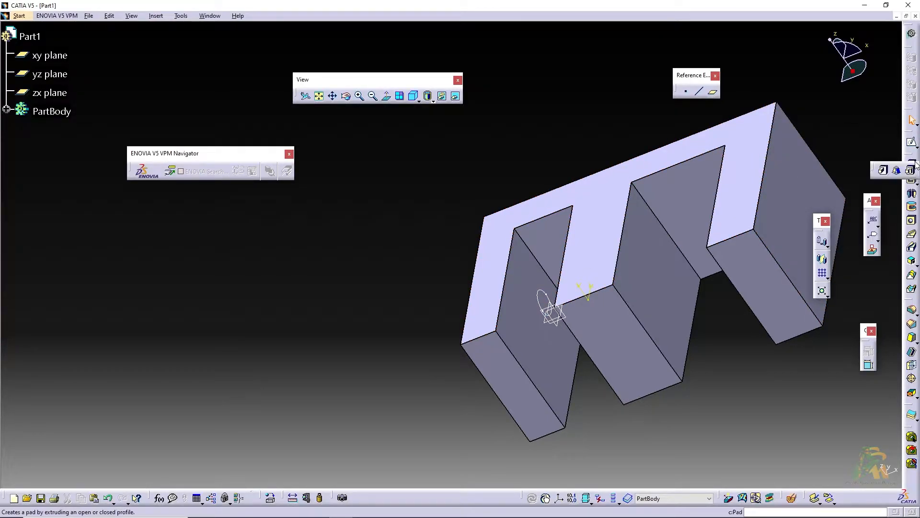
pyautogui.click(910, 170)
pyautogui.click(777, 204)
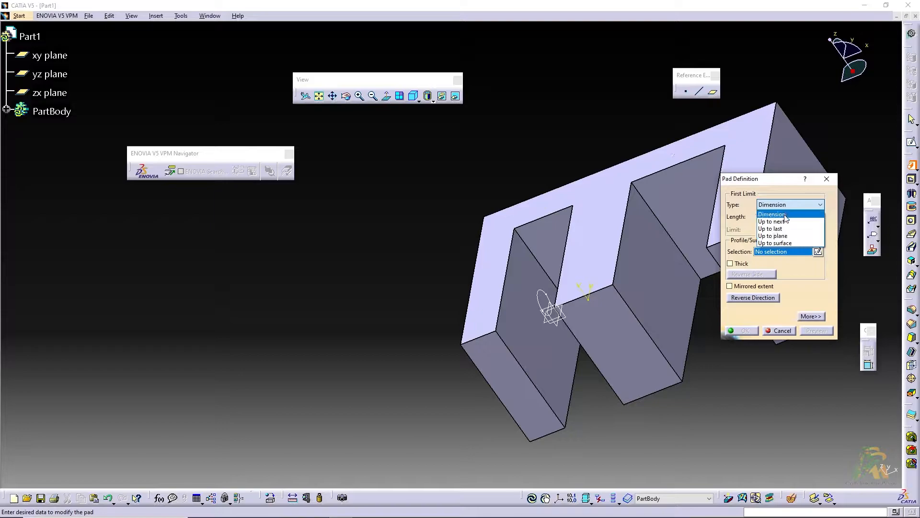
pyautogui.click(782, 214)
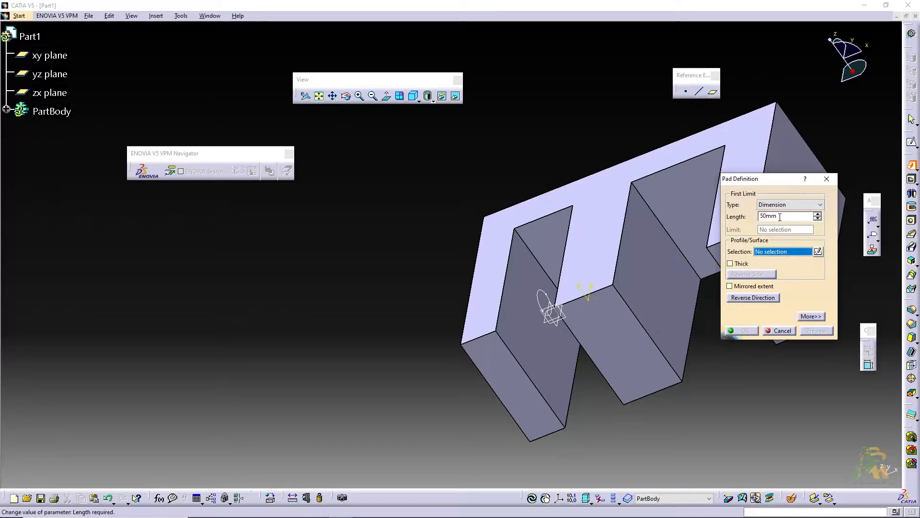
pyautogui.doubleClick(780, 216)
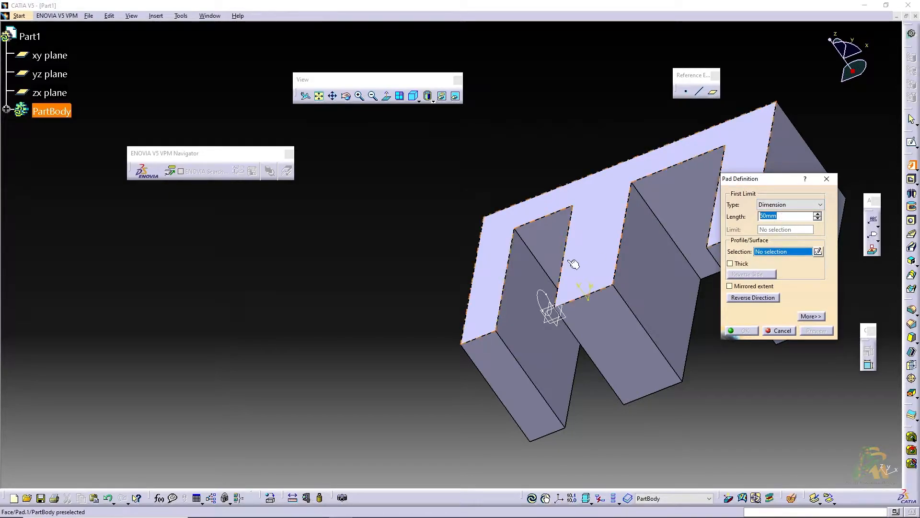
pyautogui.click(550, 307)
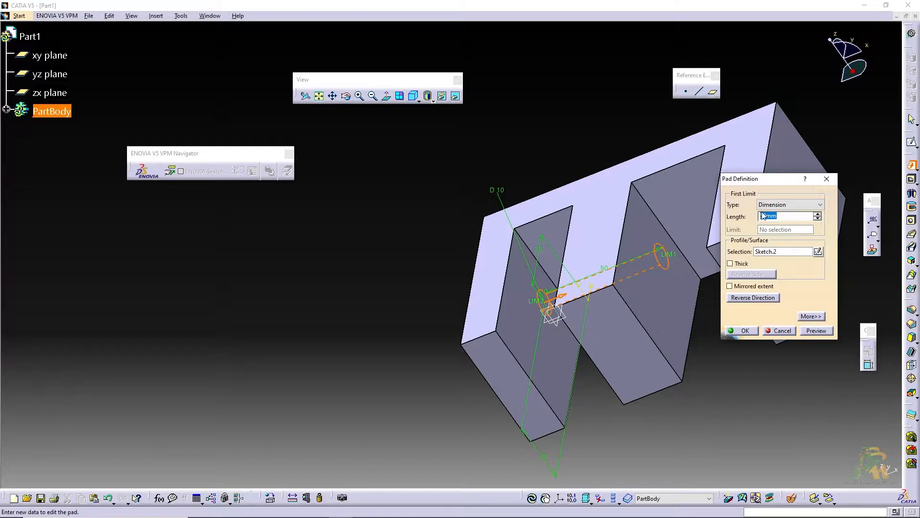
pyautogui.write('1')
pyautogui.click(744, 330)
# Edit the cylindrical pad and set its length to 20 mm
pyautogui.moveTo(640, 442); pyautogui.dragTo(573, 359, button='middle')
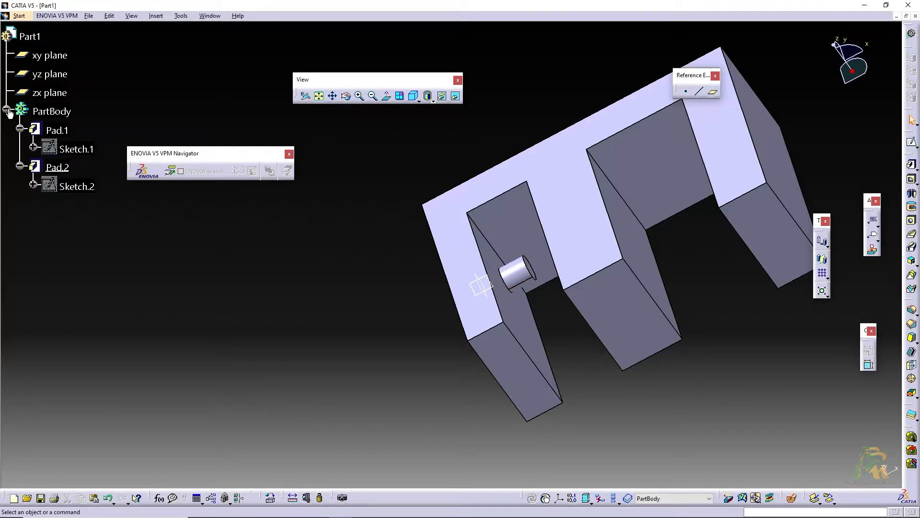
pyautogui.doubleClick(66, 168)
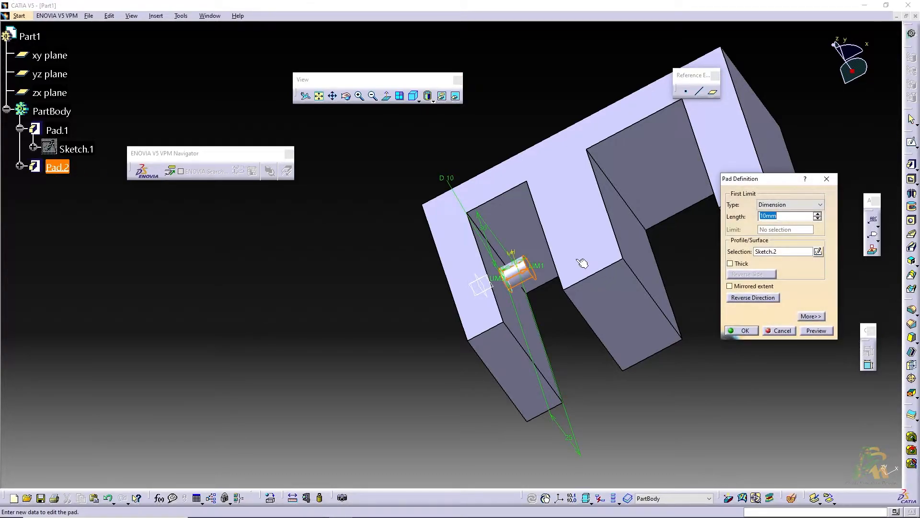
pyautogui.click(787, 205)
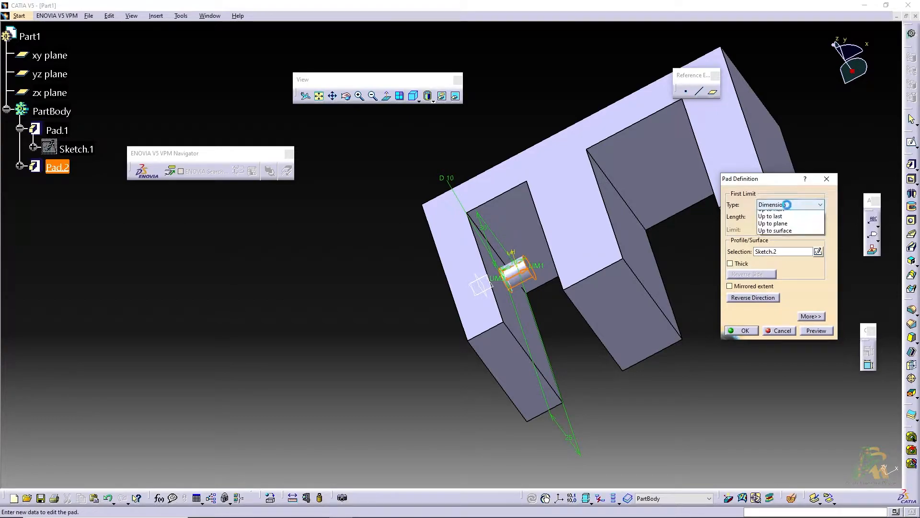
pyautogui.click(781, 214)
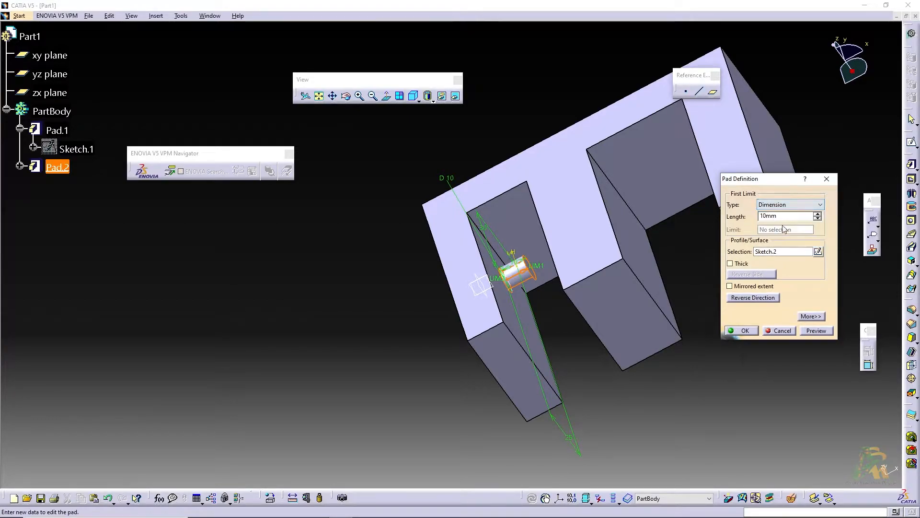
pyautogui.write('20')
pyautogui.click(744, 330)
# Change the cylindrical pad's first limit type to Up to next
pyautogui.moveTo(468, 315); pyautogui.dragTo(521, 272, button='middle')
pyautogui.doubleClick(491, 272)
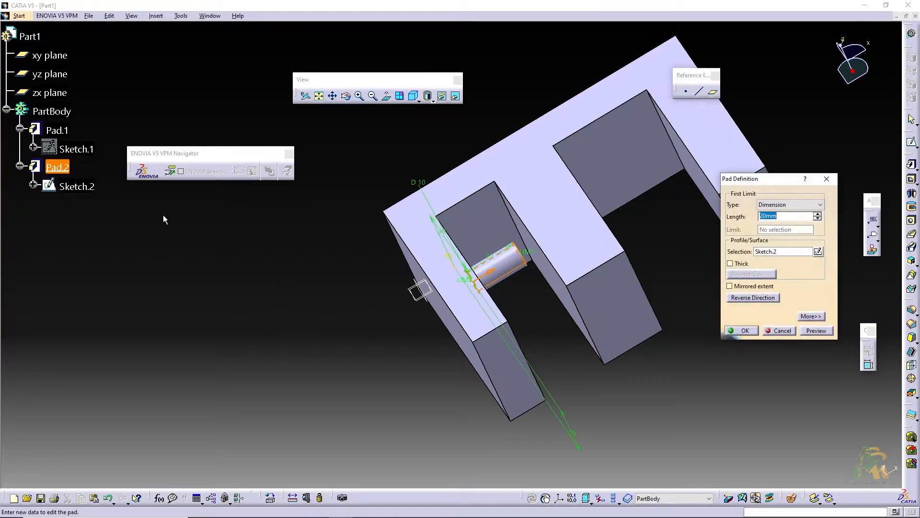
pyautogui.click(771, 204)
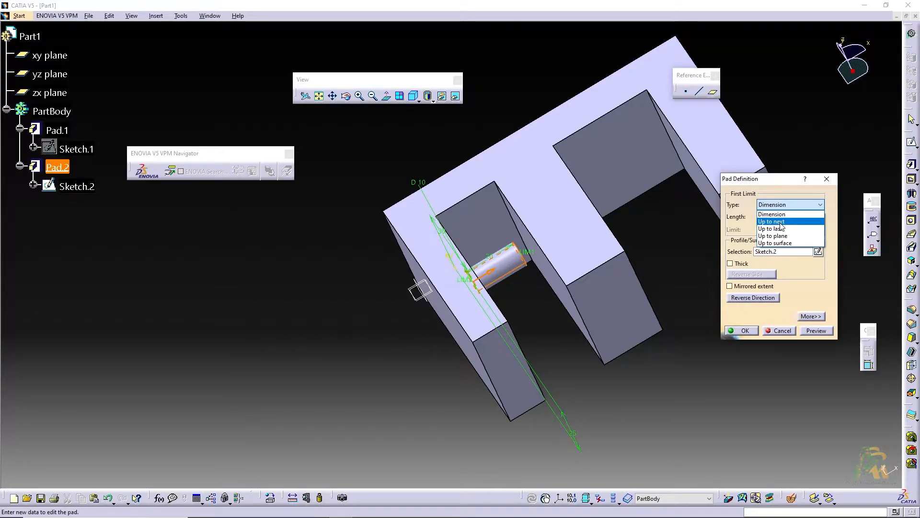
pyautogui.click(780, 221)
pyautogui.moveTo(489, 286); pyautogui.dragTo(536, 275, button='middle')
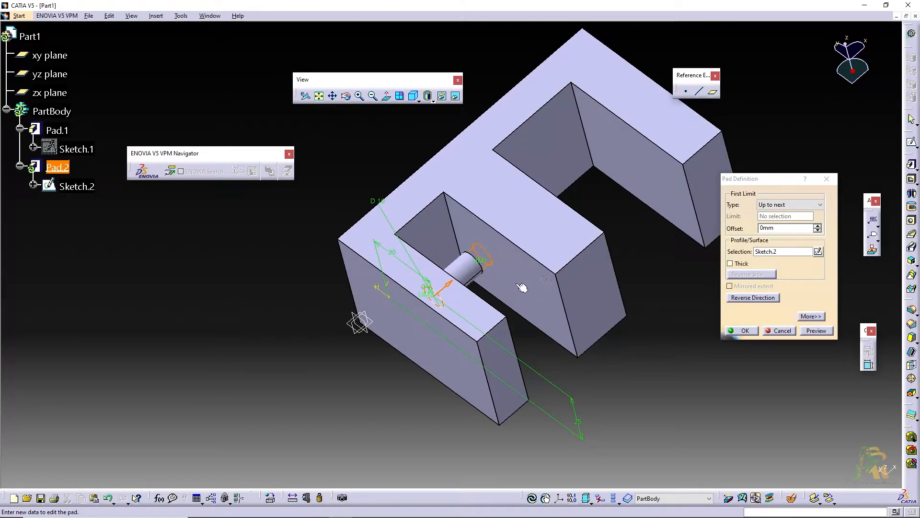
pyautogui.click(744, 330)
# Change the cylindrical pad's first limit type to Up to last
pyautogui.moveTo(580, 345); pyautogui.dragTo(508, 279, button='middle')
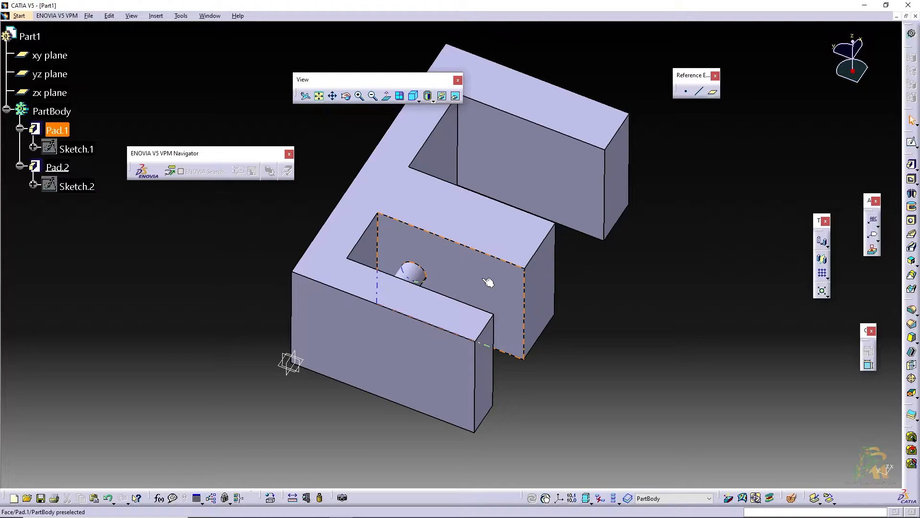
pyautogui.doubleClick(58, 167)
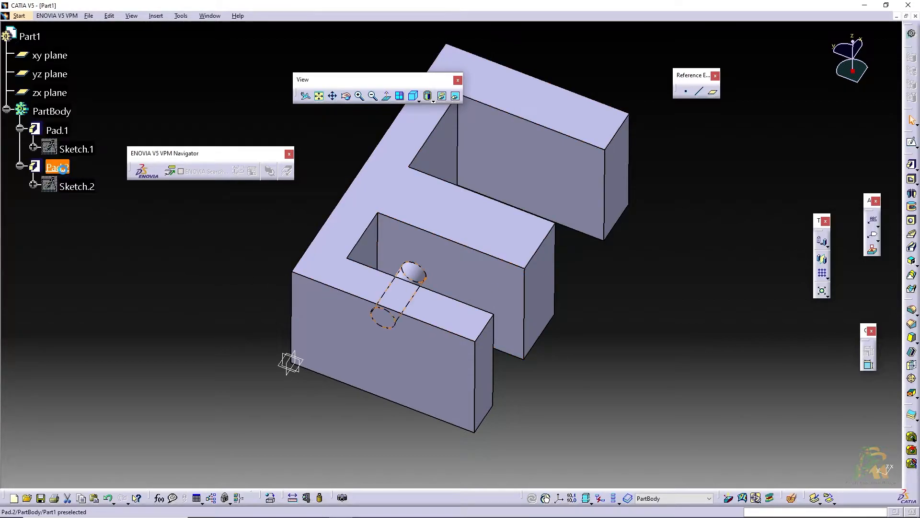
pyautogui.click(786, 206)
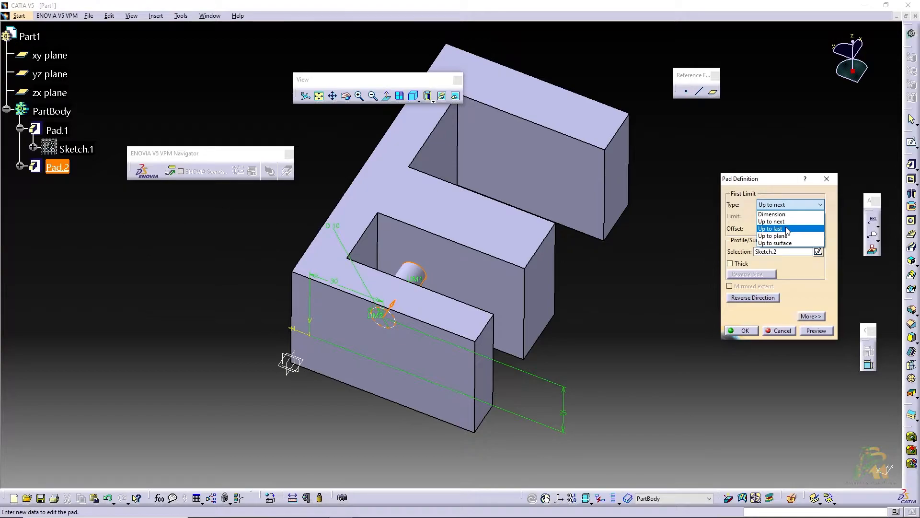
pyautogui.click(787, 229)
pyautogui.moveTo(605, 233); pyautogui.dragTo(504, 291, button='middle')
pyautogui.moveTo(572, 240); pyautogui.dragTo(592, 209, button='middle')
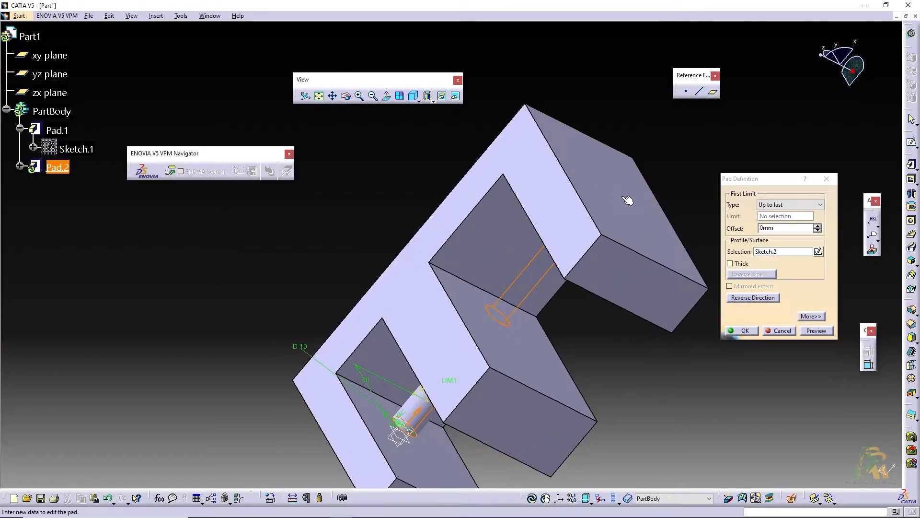
pyautogui.moveTo(617, 200)
pyautogui.mouseDown(button='middle')
pyautogui.moveTo(566, 237)
pyautogui.moveTo(627, 197)
pyautogui.mouseUp(button='middle')
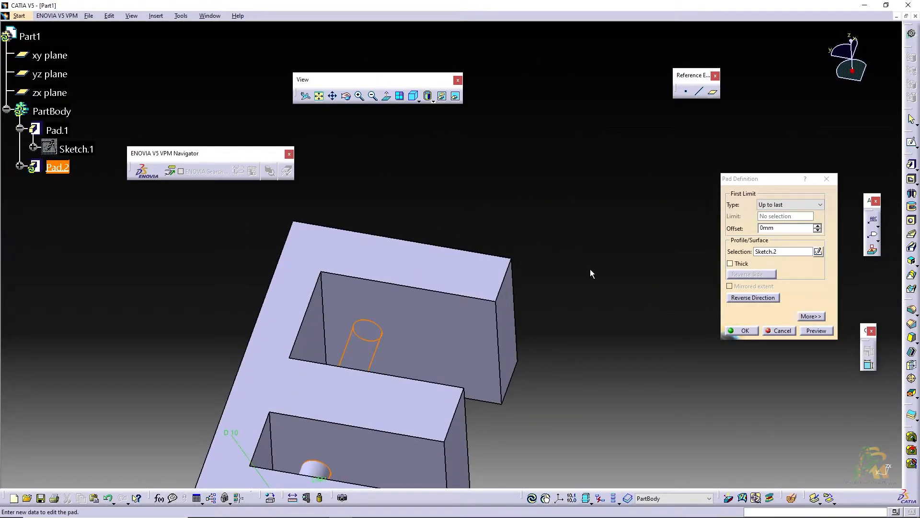
pyautogui.click(746, 330)
# Change the cylindrical pad's first limit type to Up to surface, limited by the middle leg's upper face
pyautogui.moveTo(494, 232); pyautogui.dragTo(398, 333, button='middle')
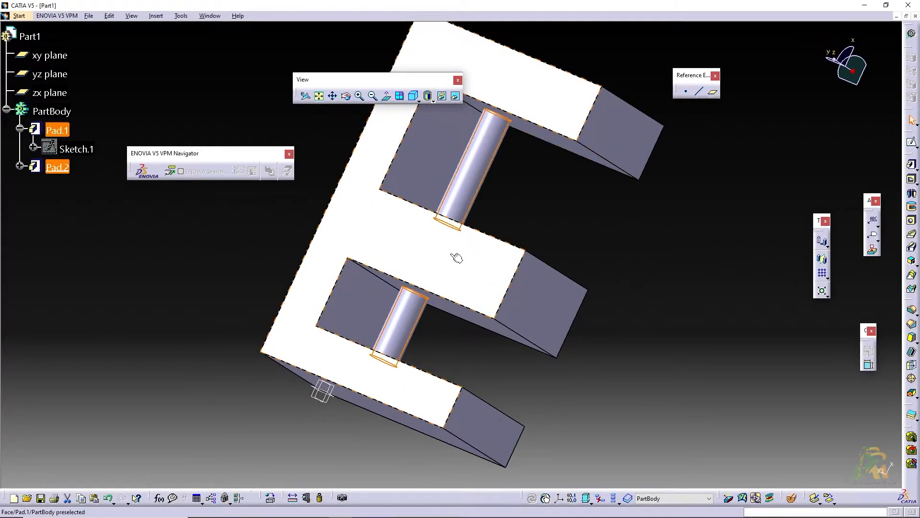
pyautogui.moveTo(456, 257); pyautogui.dragTo(461, 284, button='middle')
pyautogui.moveTo(415, 244); pyautogui.dragTo(398, 281, button='middle')
pyautogui.click(193, 224)
pyautogui.doubleClick(59, 168)
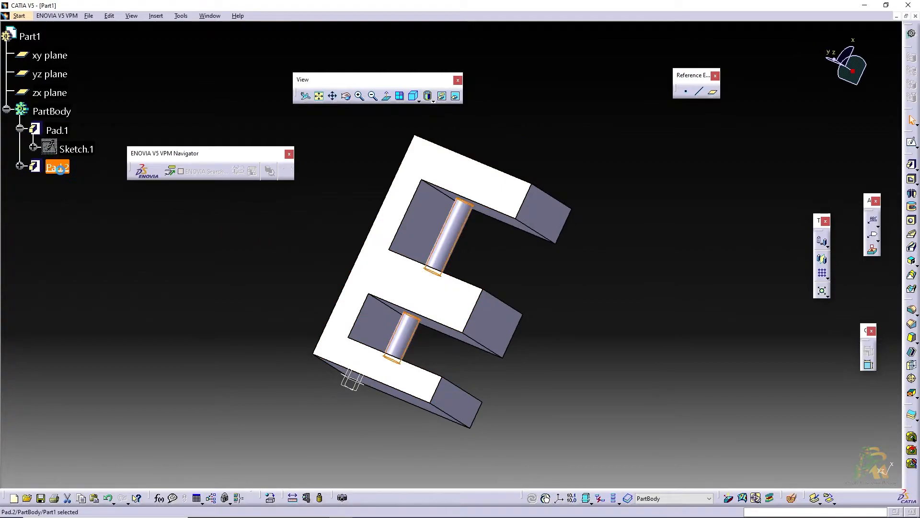
pyautogui.click(815, 204)
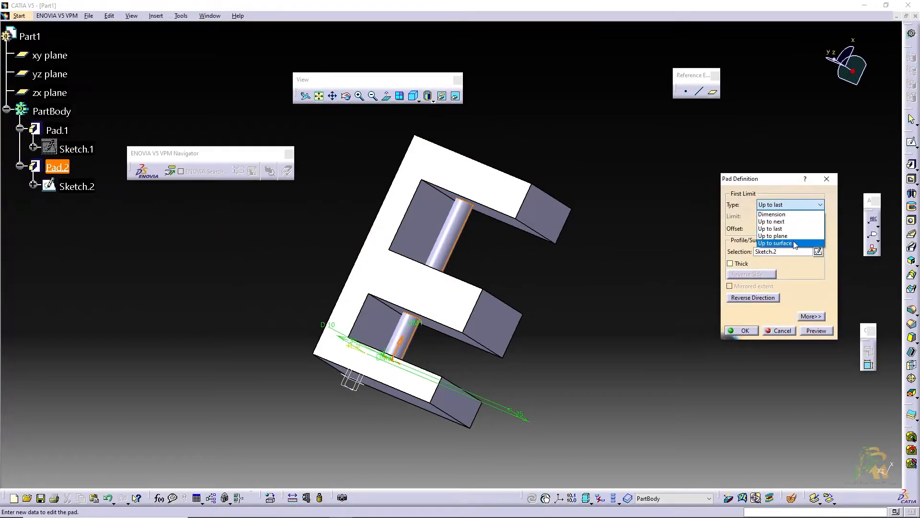
pyautogui.click(781, 244)
pyautogui.moveTo(517, 225); pyautogui.dragTo(533, 169, button='middle')
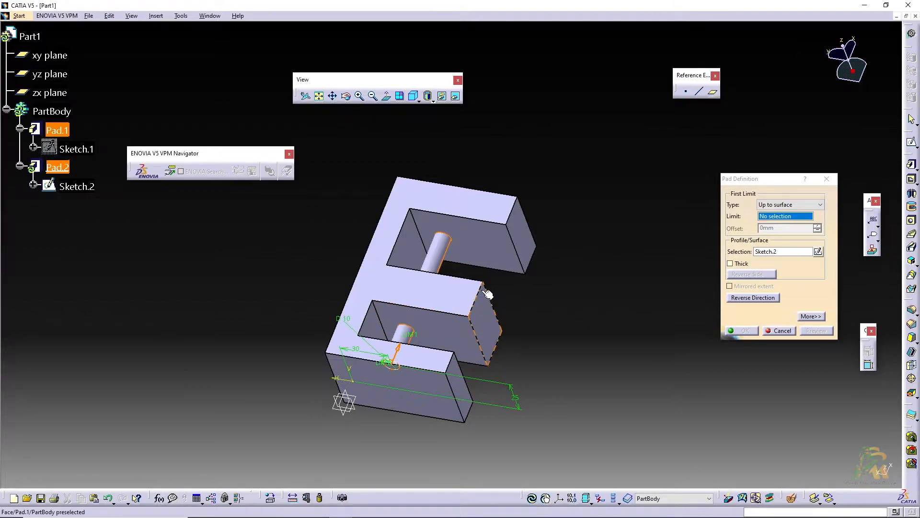
pyautogui.moveTo(500, 238); pyautogui.dragTo(518, 179, button='middle')
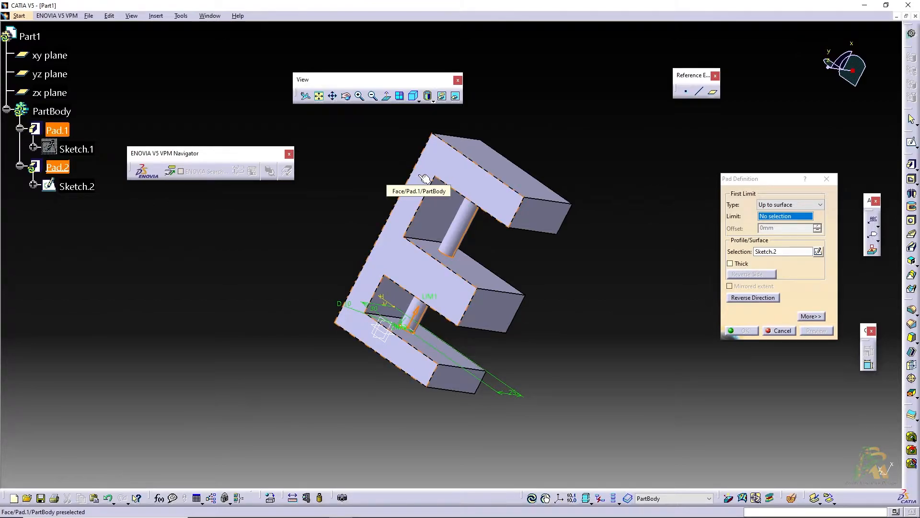
pyautogui.moveTo(443, 212)
pyautogui.keyDown('ctrl'); pyautogui.mouseDown(button='middle')
pyautogui.moveTo(440, 202)
pyautogui.moveTo(436, 220)
pyautogui.mouseUp(button='middle'); pyautogui.keyUp('ctrl')
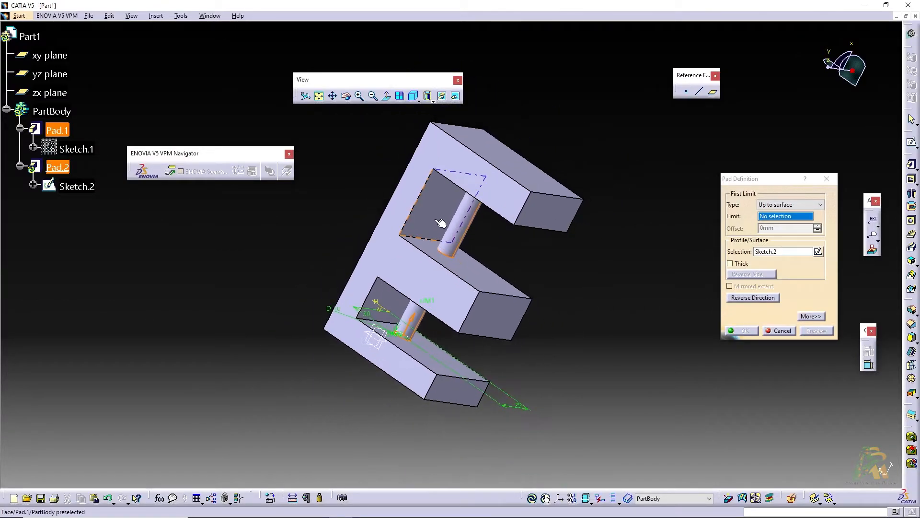
pyautogui.click(474, 269)
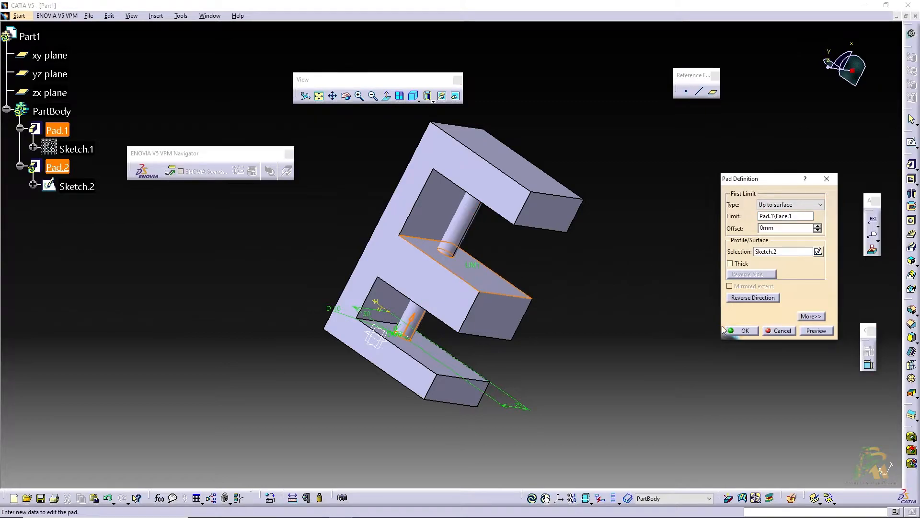
pyautogui.click(745, 331)
pyautogui.keyDown('ctrl'); pyautogui.moveTo(628, 305); pyautogui.dragTo(488, 254, button='middle'); pyautogui.keyUp('ctrl')
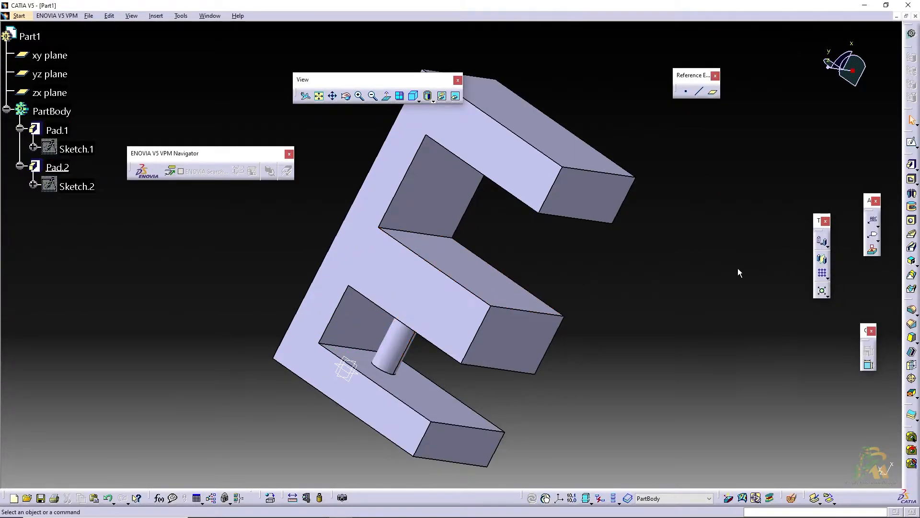
pyautogui.click(83, 188)
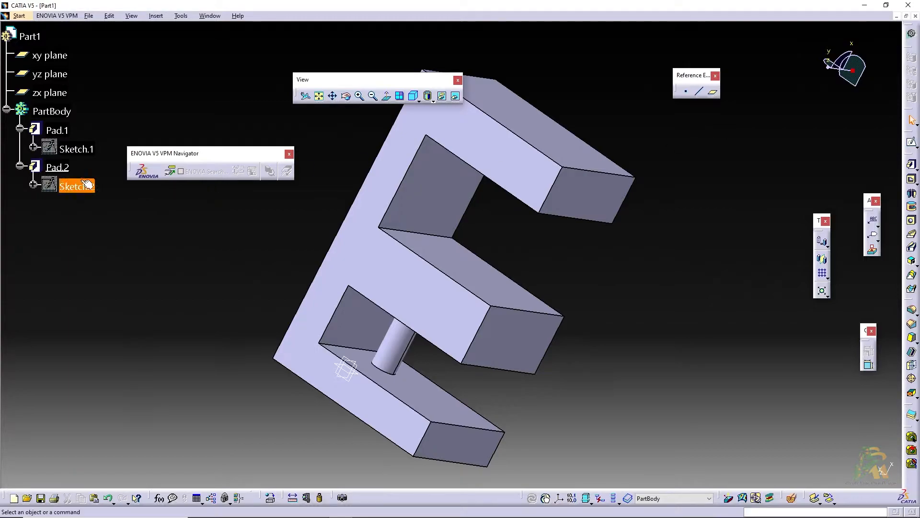
pyautogui.doubleClick(57, 167)
pyautogui.click(815, 205)
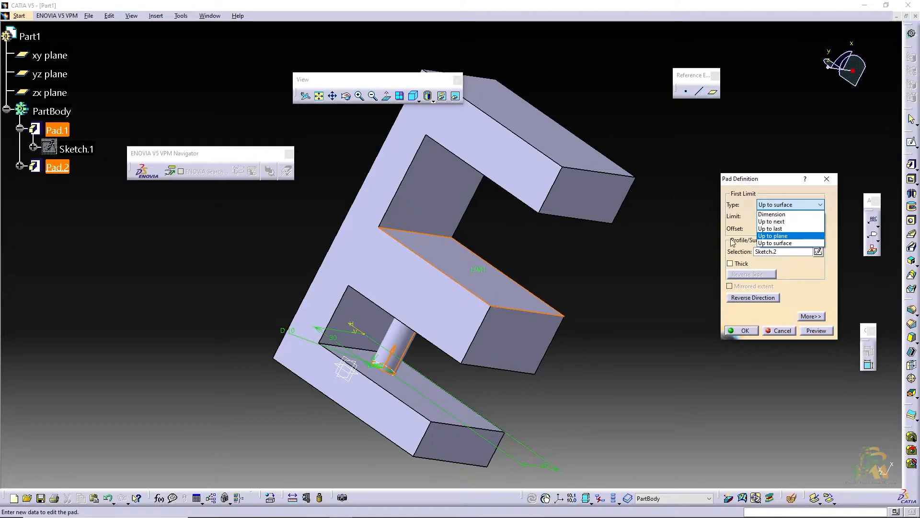
pyautogui.click(791, 243)
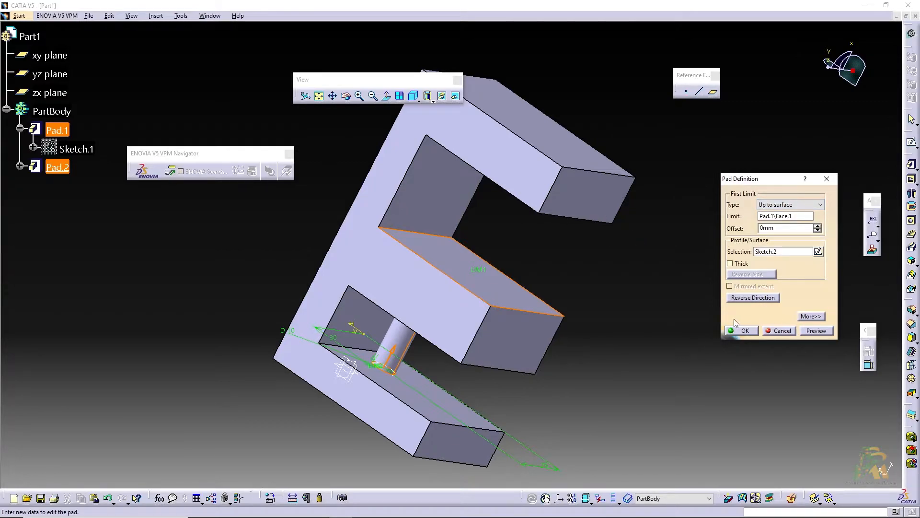
pyautogui.click(742, 331)
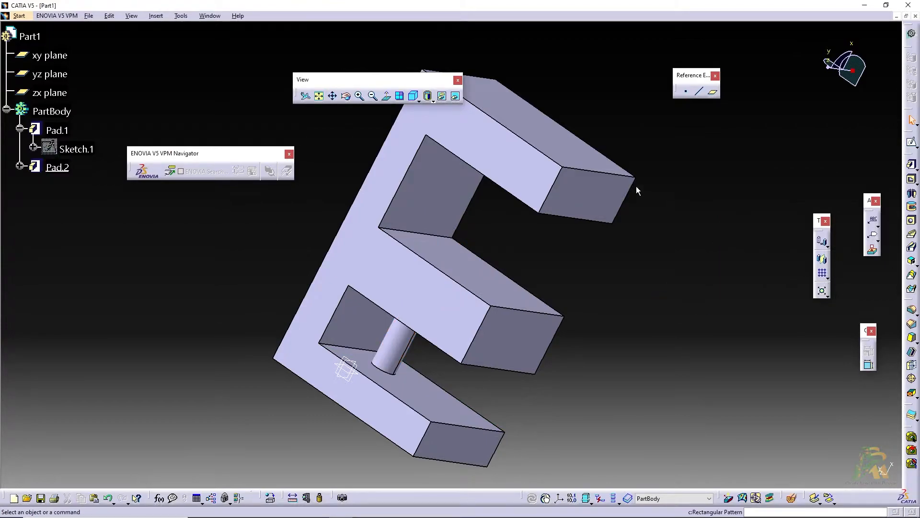
# Create a reference plane offset 50 mm from the lowest leg's upper face
pyautogui.click(713, 92)
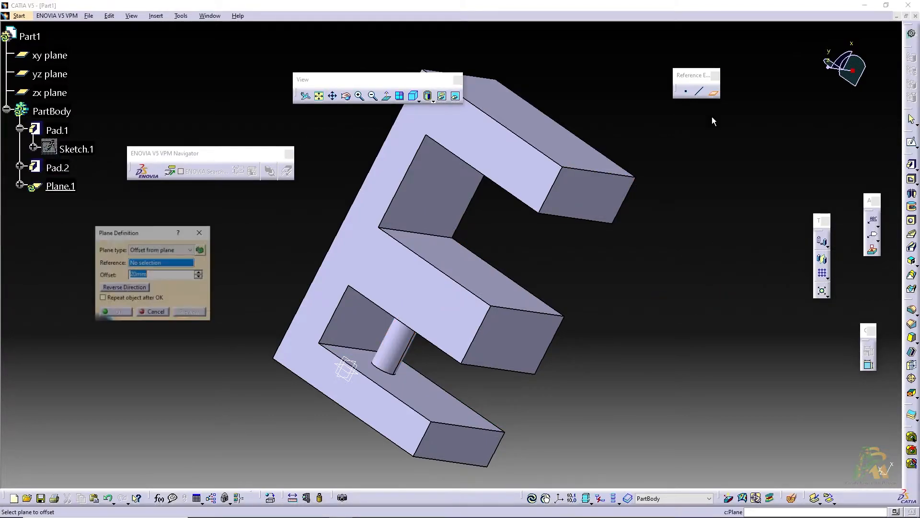
pyautogui.click(451, 384)
pyautogui.write('51')
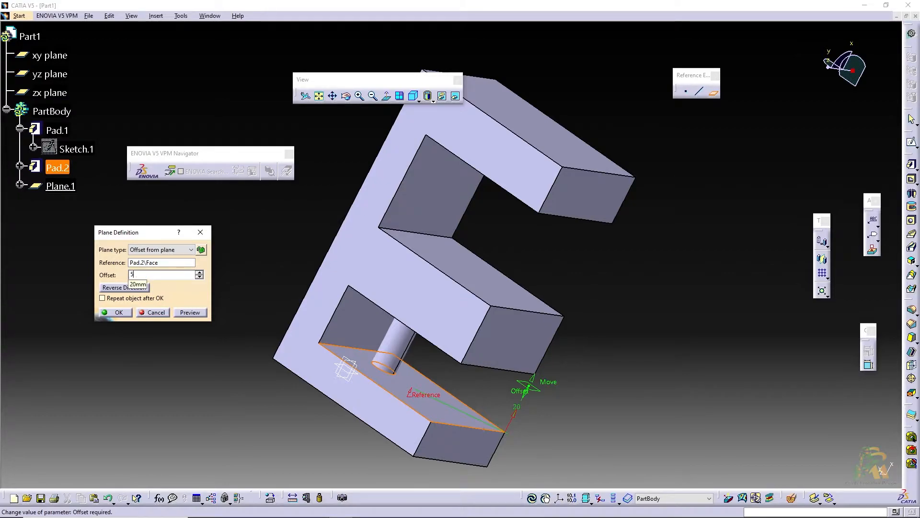
pyautogui.press('Return')
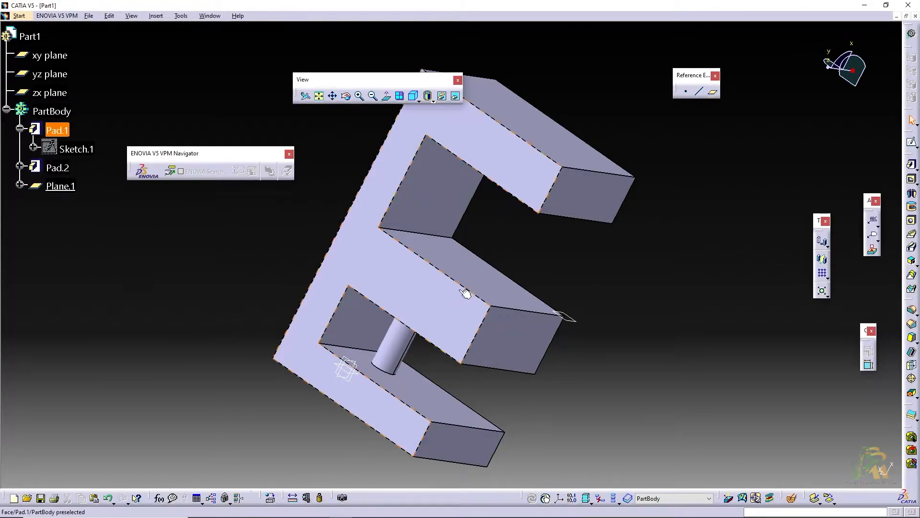
# Edit the reference plane and increase its offset so it sits above the middle leg's upper face
pyautogui.moveTo(547, 309)
pyautogui.mouseDown(button='middle')
pyautogui.moveTo(590, 273)
pyautogui.moveTo(534, 313)
pyautogui.moveTo(546, 322)
pyautogui.mouseUp(button='middle')
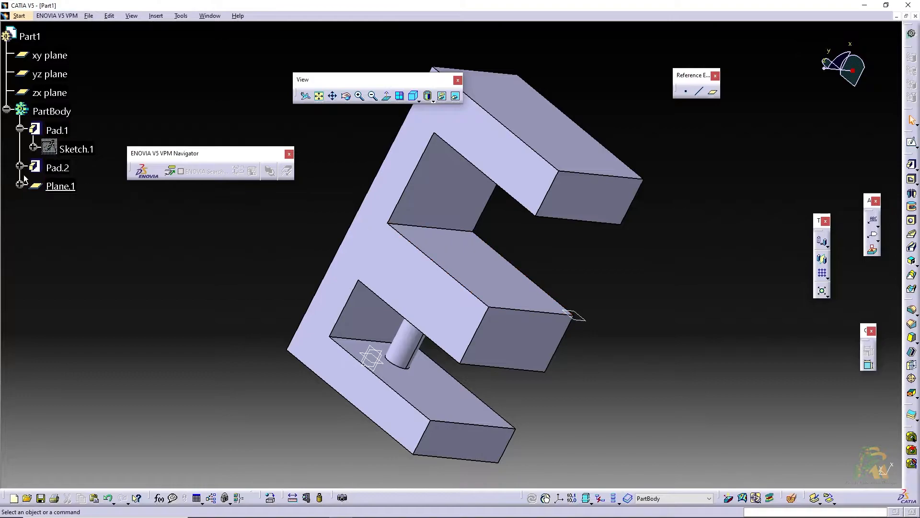
pyautogui.doubleClick(64, 185)
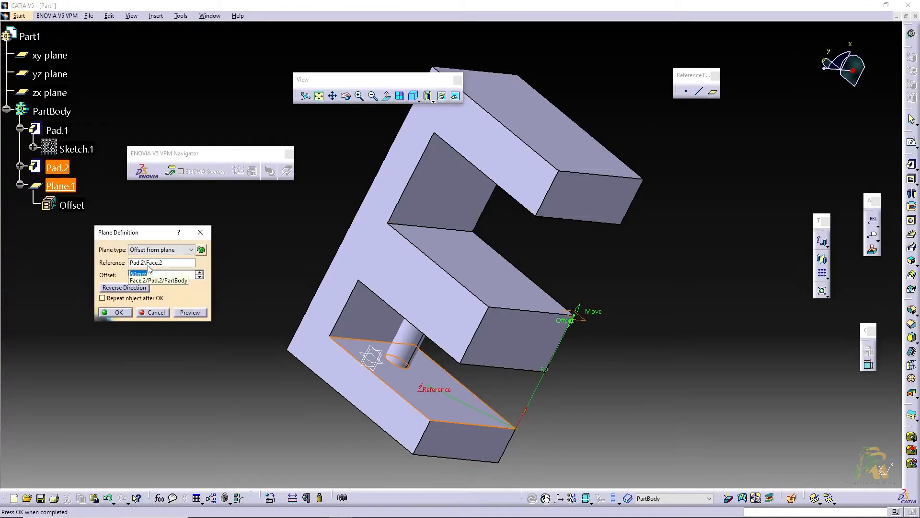
pyautogui.press('Return')
pyautogui.moveTo(326, 330); pyautogui.dragTo(509, 273, button='middle')
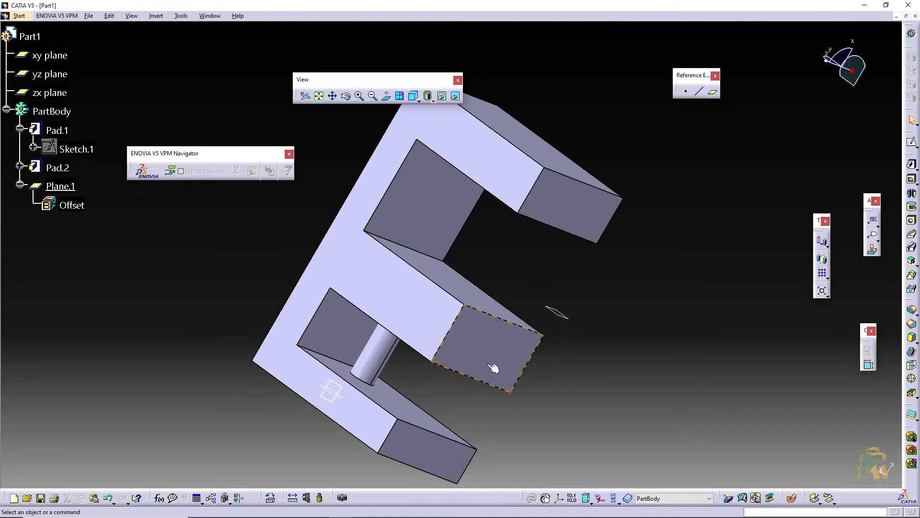
# Try to set the cylindrical pad's first limit type to Up to plane, using the offset reference plane as the limit
pyautogui.click(348, 233)
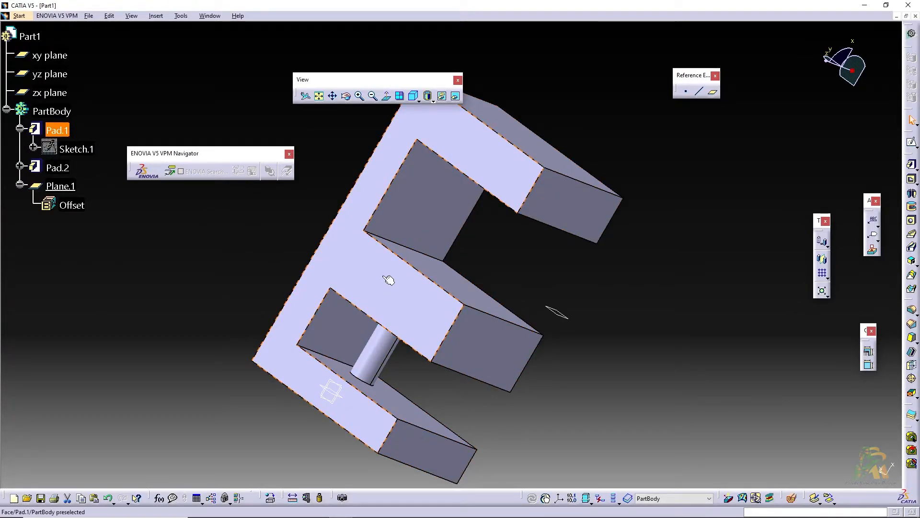
pyautogui.click(58, 167)
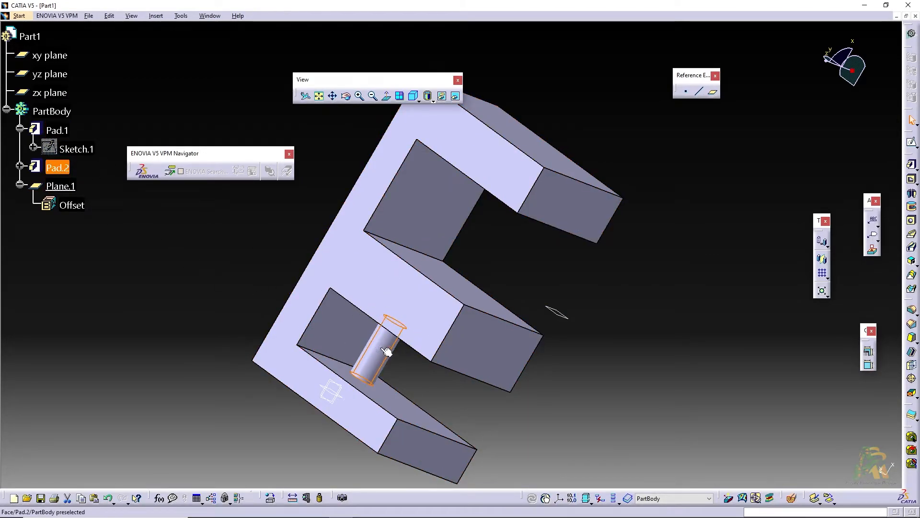
pyautogui.doubleClick(58, 168)
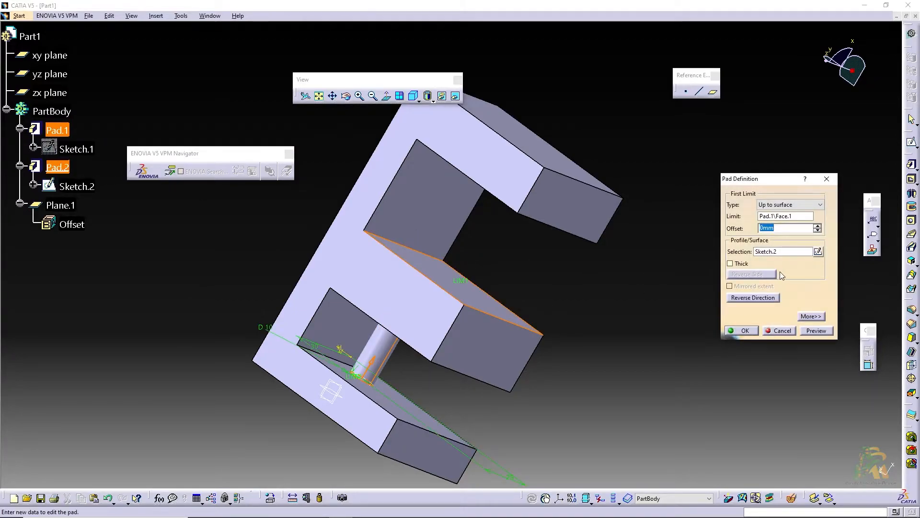
pyautogui.click(791, 205)
pyautogui.click(778, 237)
pyautogui.moveTo(542, 328); pyautogui.dragTo(499, 319, button='middle')
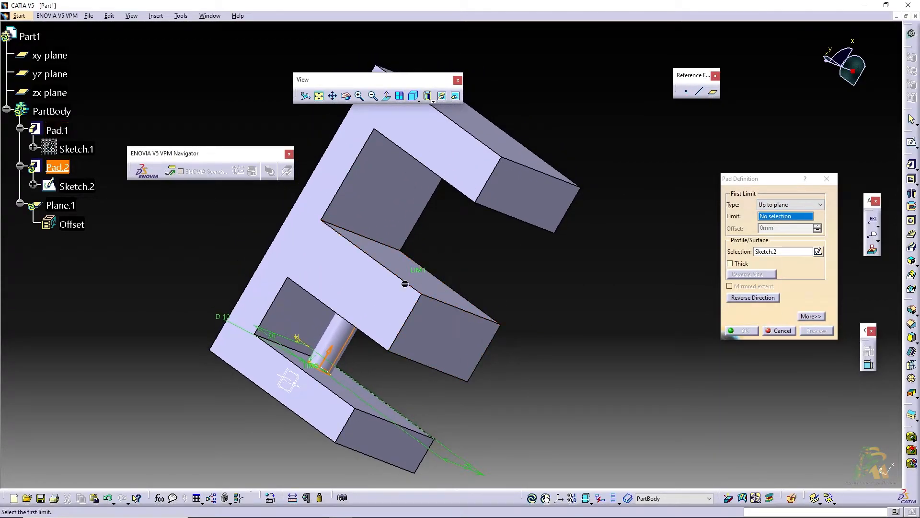
pyautogui.click(61, 205)
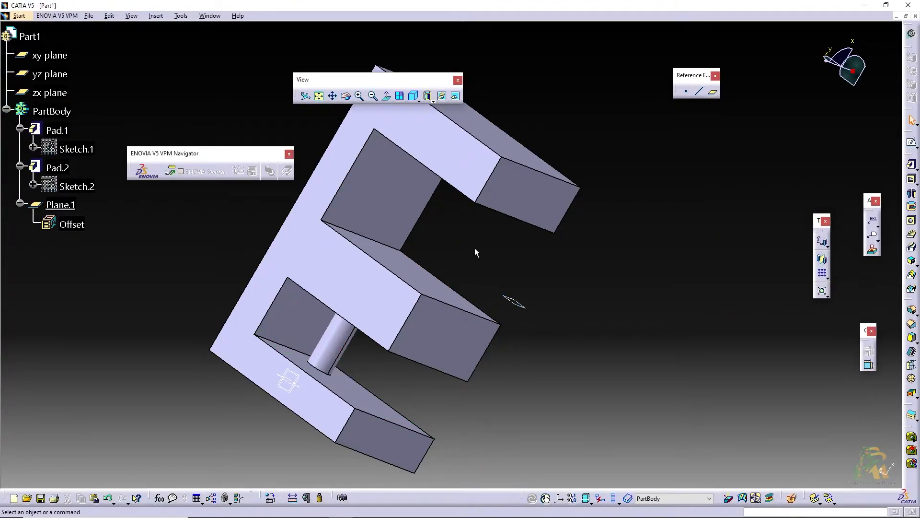
# Delete the cylindrical pad together with its circle sketch
pyautogui.click(508, 296)
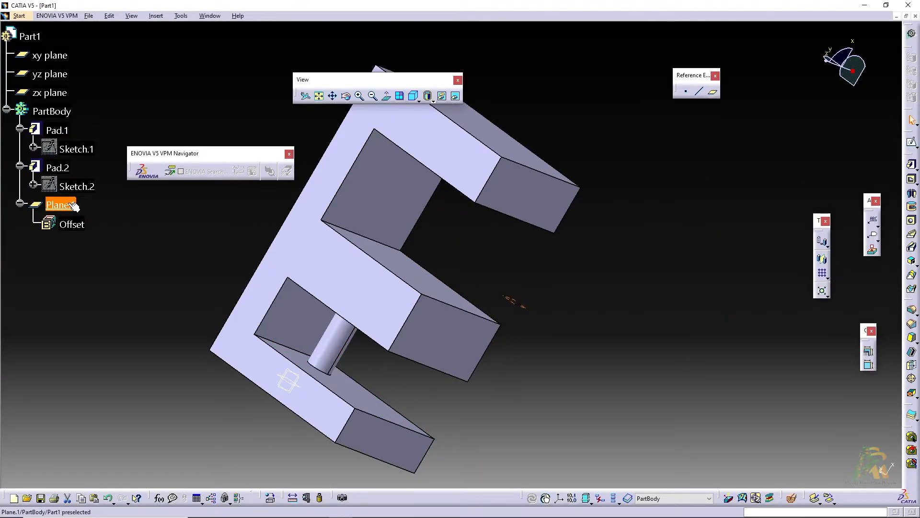
pyautogui.click(67, 170)
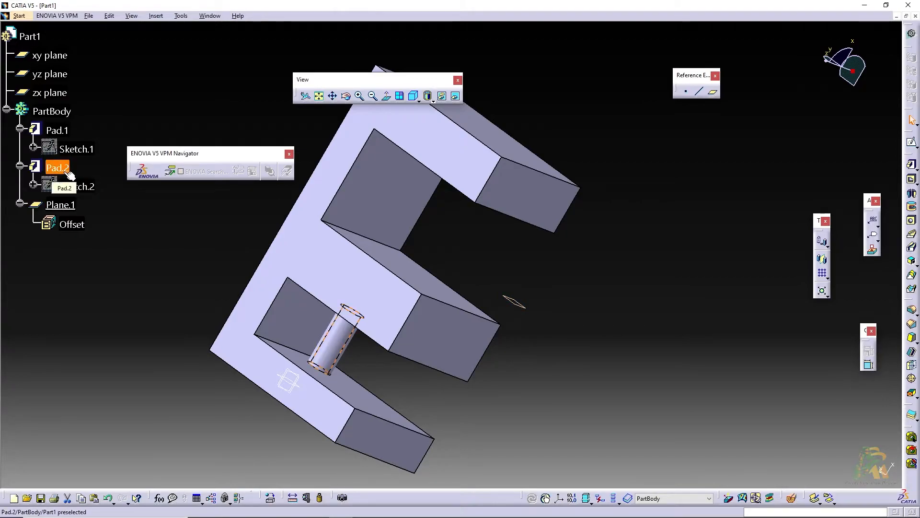
pyautogui.press('Delete')
pyautogui.press('Return')
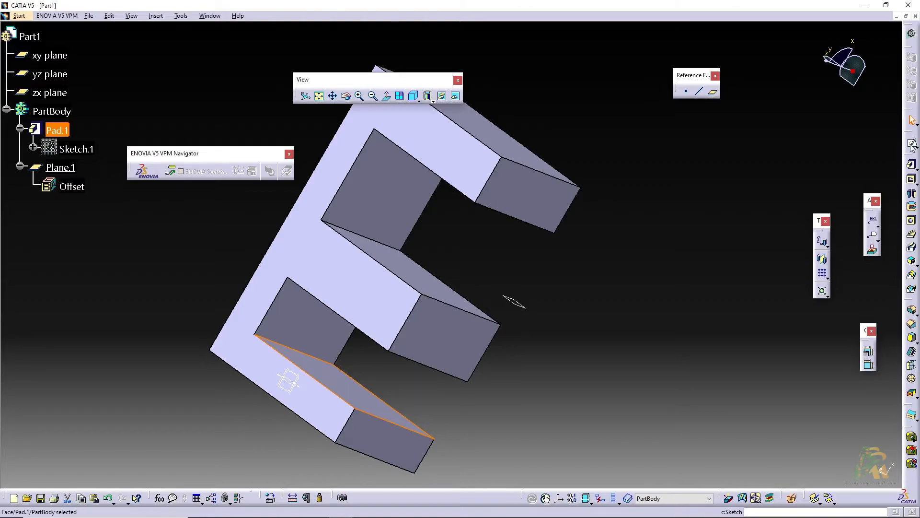
# Start a sketch on the lowest leg's upper face and draw a circle about 13 mm in diameter
pyautogui.click(911, 141)
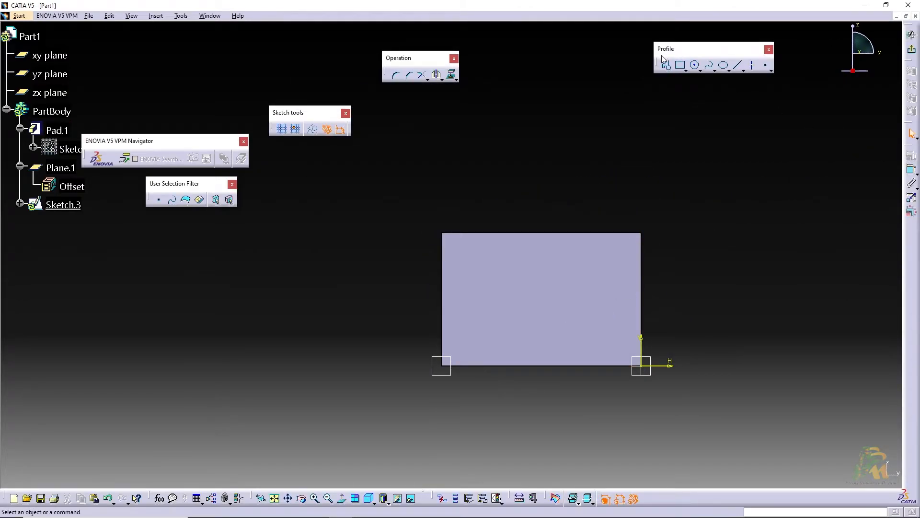
pyautogui.click(696, 65)
pyautogui.click(574, 288)
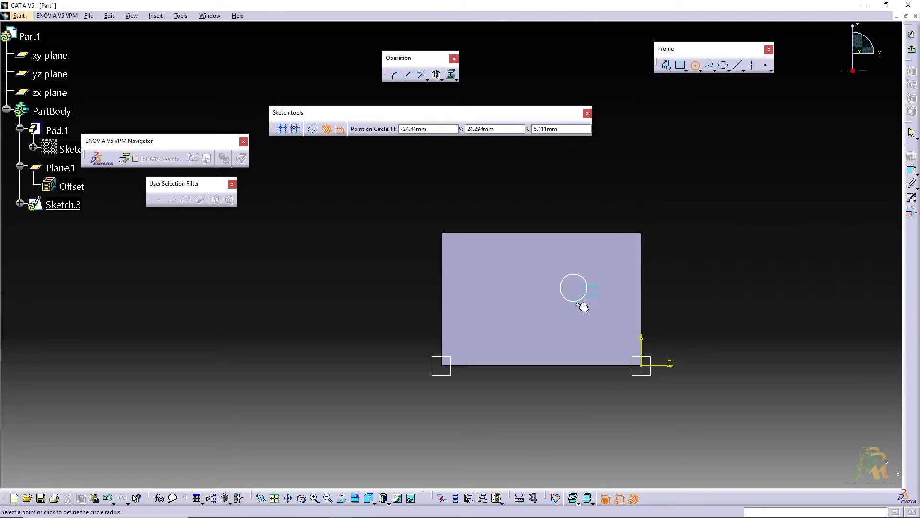
pyautogui.click(581, 304)
# Constrain the circle's centre to 30 mm from the face's vertical edge at the sketch origin
pyautogui.click(912, 169)
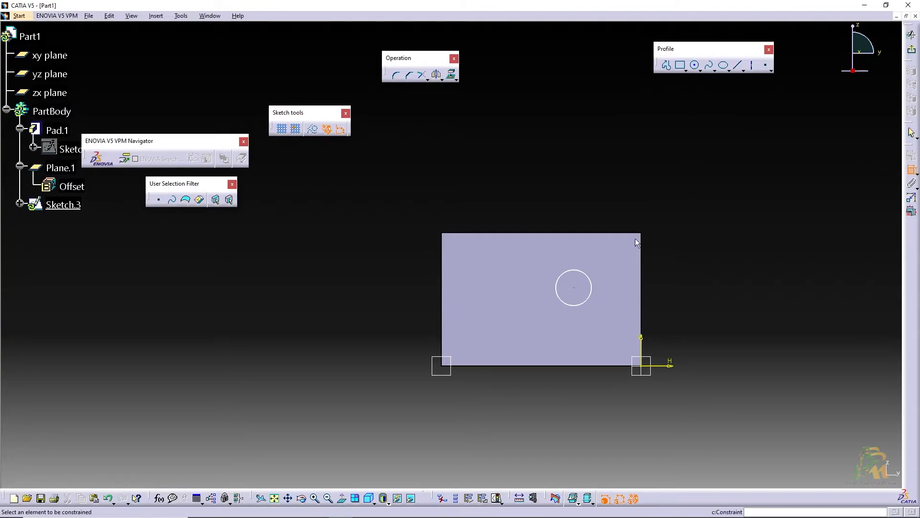
pyautogui.click(575, 283)
pyautogui.click(642, 349)
pyautogui.click(621, 266)
pyautogui.doubleClick(622, 267)
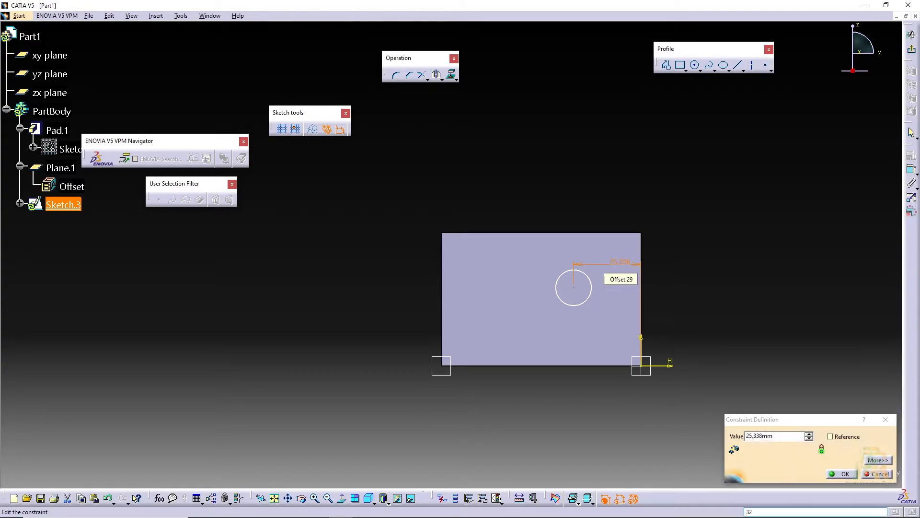
pyautogui.moveTo(779, 435); pyautogui.dragTo(708, 438)
pyautogui.write('30')
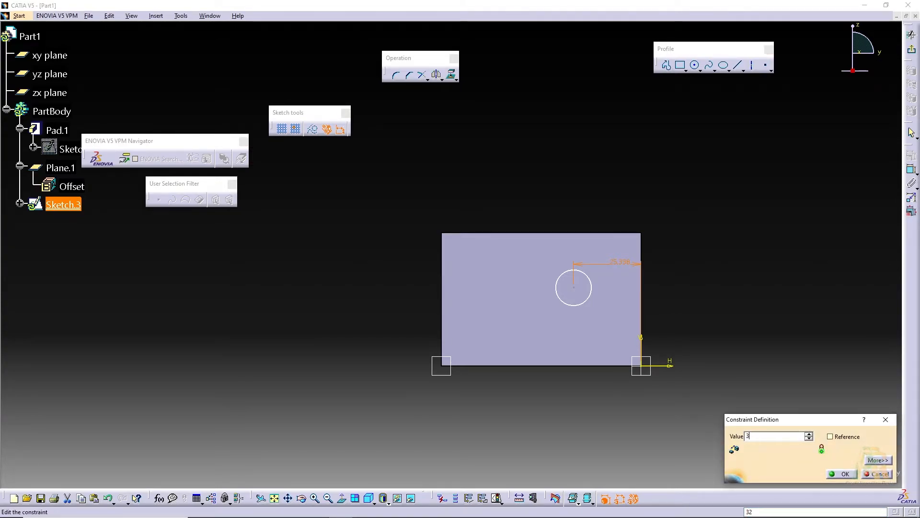
pyautogui.press('Return')
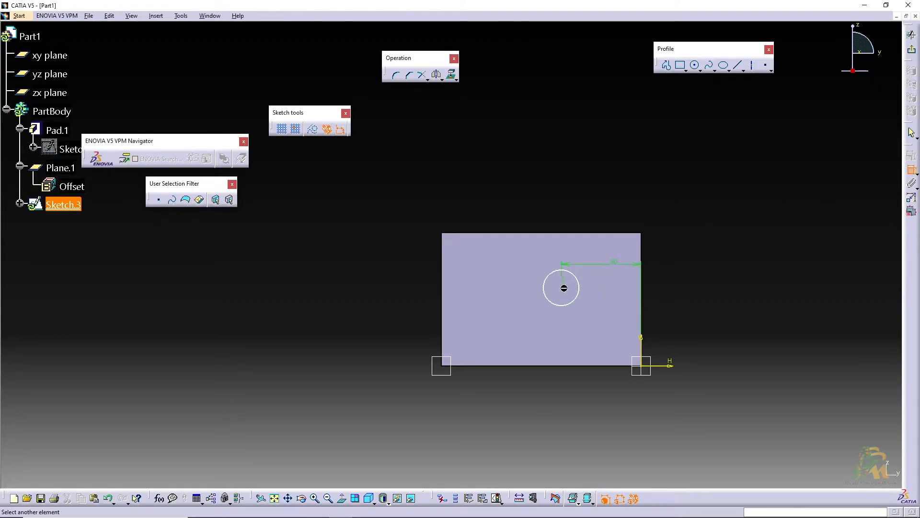
# Constrain the circle's centre to 25 mm above the horizontal sketch axis
pyautogui.click(642, 361)
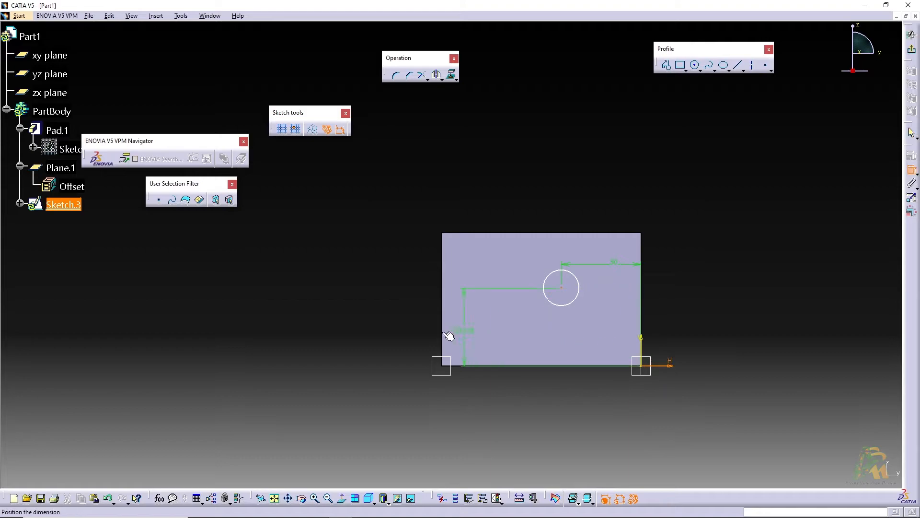
pyautogui.doubleClick(386, 327)
pyautogui.write('25')
pyautogui.press('Return')
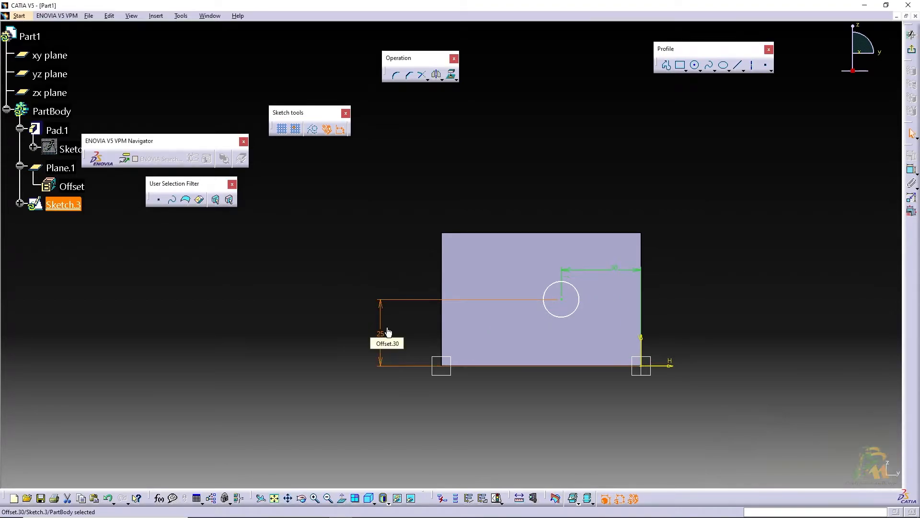
# Dimension the circle's diameter at 10 mm and exit the sketch
pyautogui.click(911, 170)
pyautogui.click(578, 294)
pyautogui.click(688, 259)
pyautogui.doubleClick(698, 261)
pyautogui.write('10')
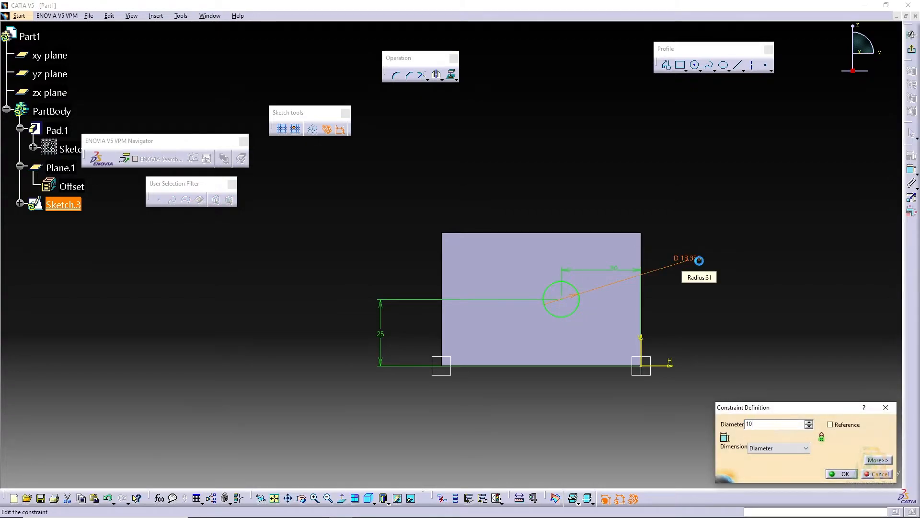
pyautogui.press('Return')
pyautogui.click(848, 162)
pyautogui.click(913, 53)
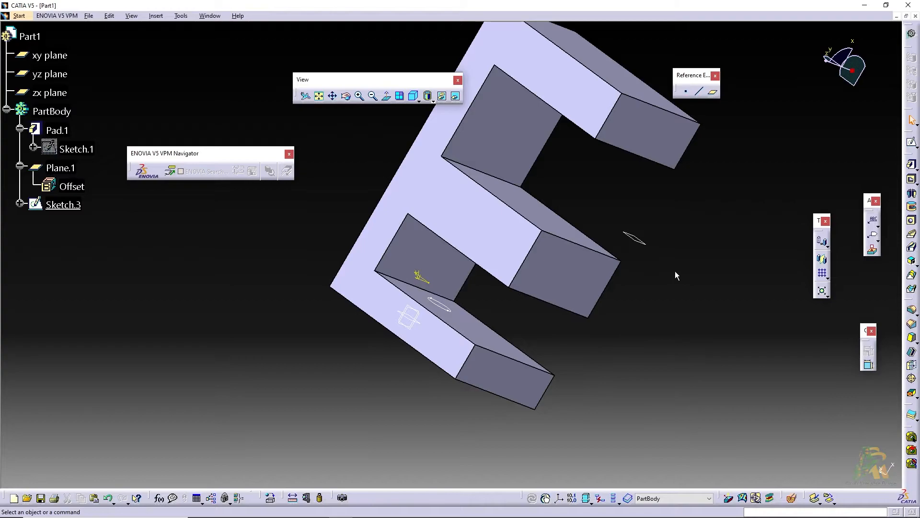
pyautogui.click(912, 164)
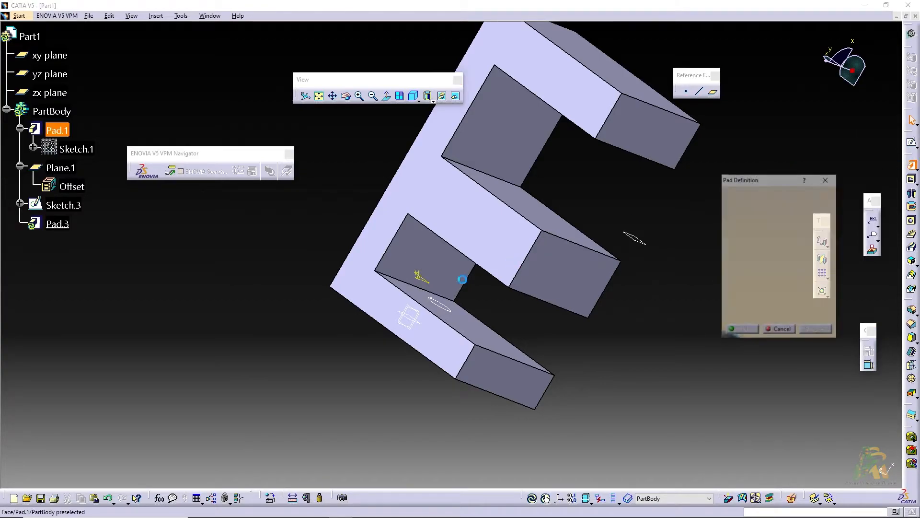
pyautogui.click(435, 310)
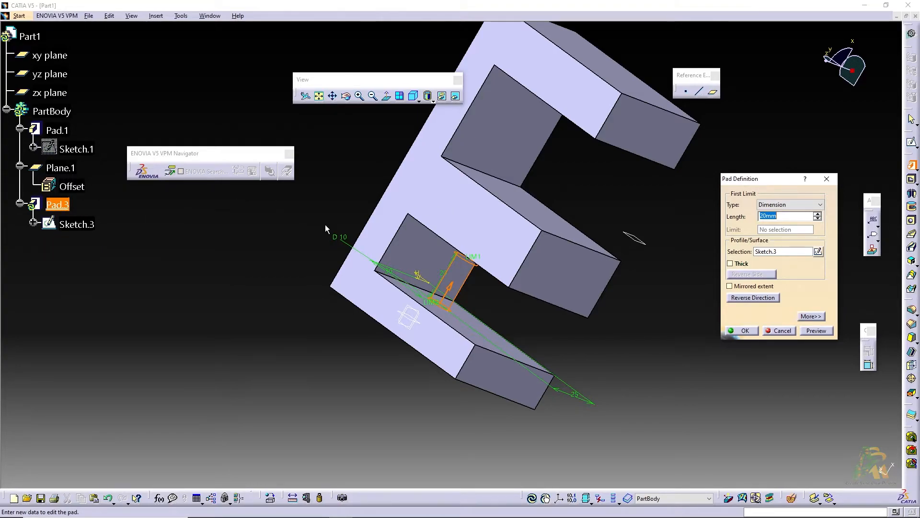
pyautogui.click(799, 213)
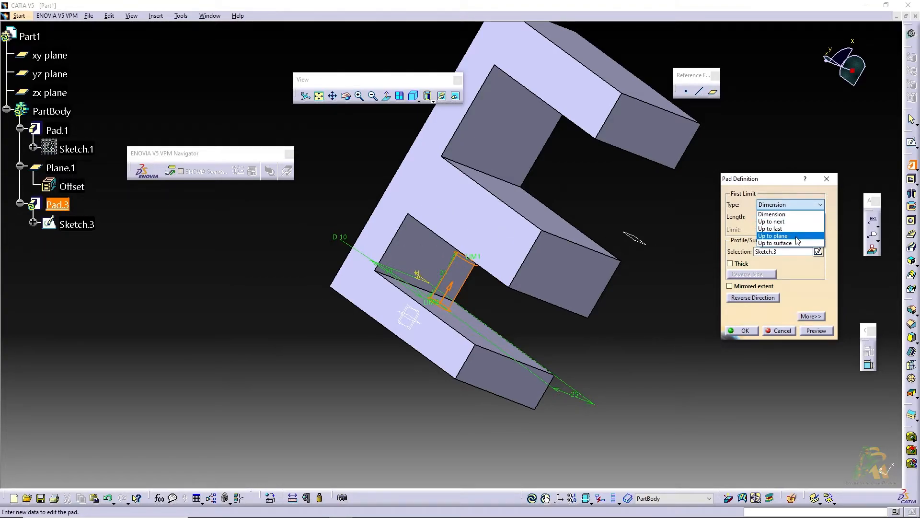
pyautogui.click(781, 241)
pyautogui.click(643, 243)
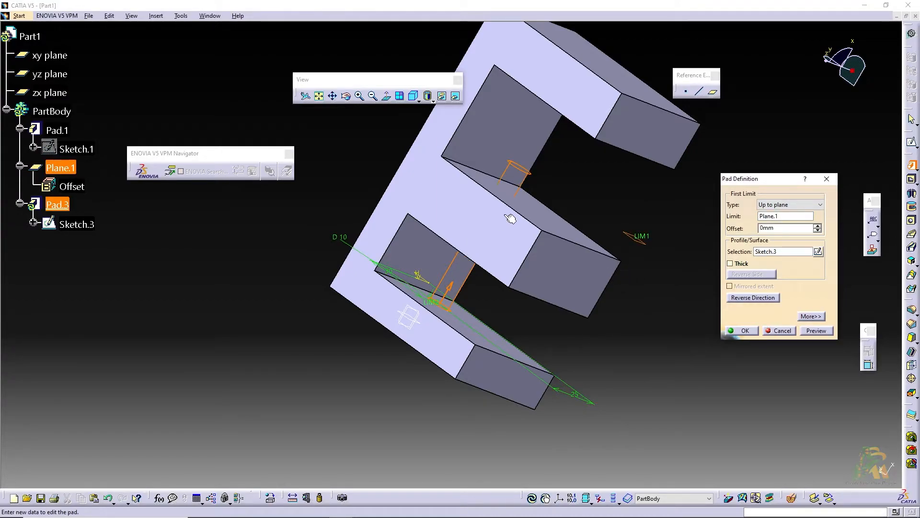
pyautogui.click(790, 251)
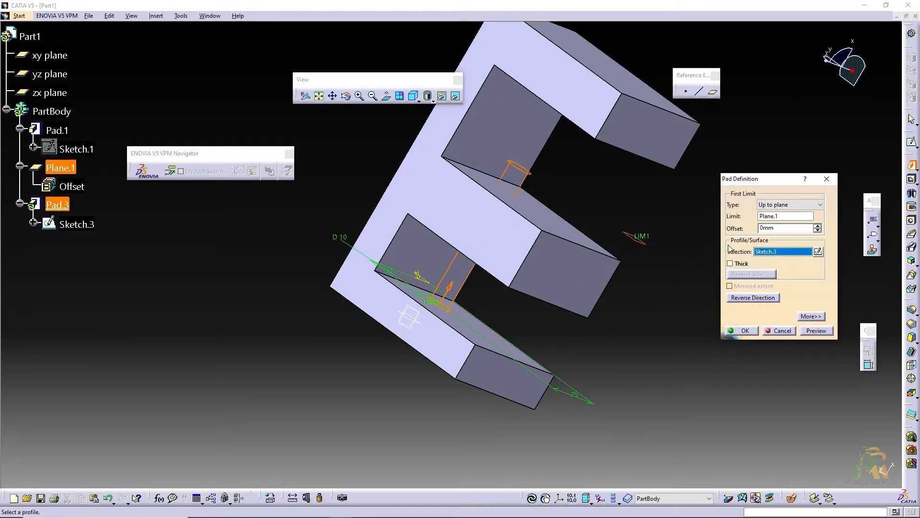
pyautogui.click(553, 229)
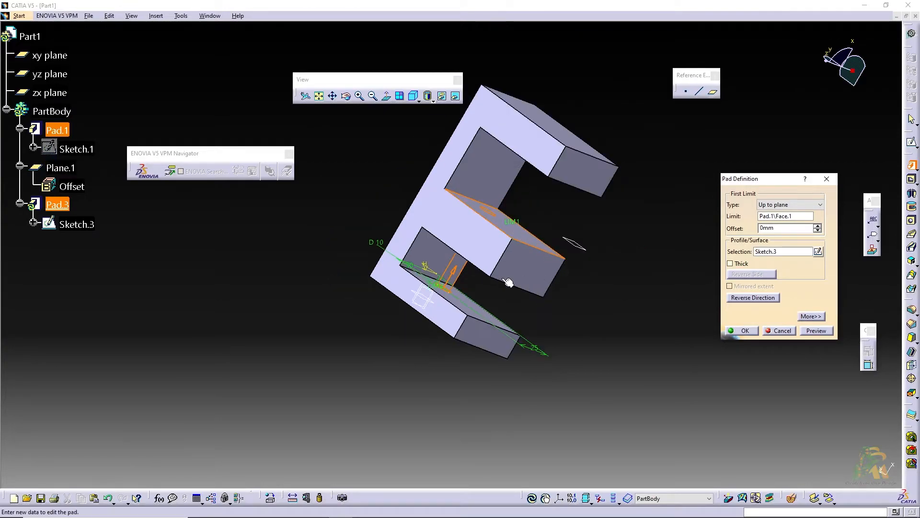
pyautogui.click(780, 330)
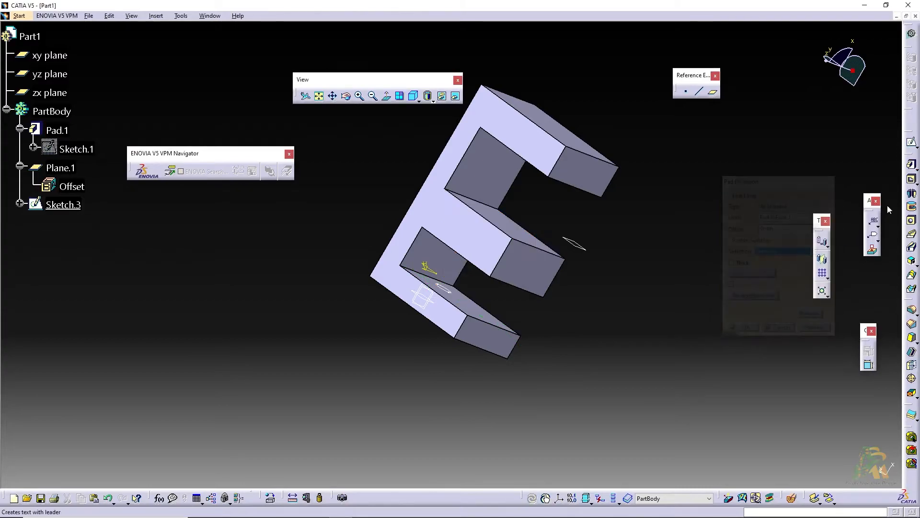
# Pad the 10 mm circle sketch with an Up to plane limit, using the offset plane Plane.1
pyautogui.click(911, 164)
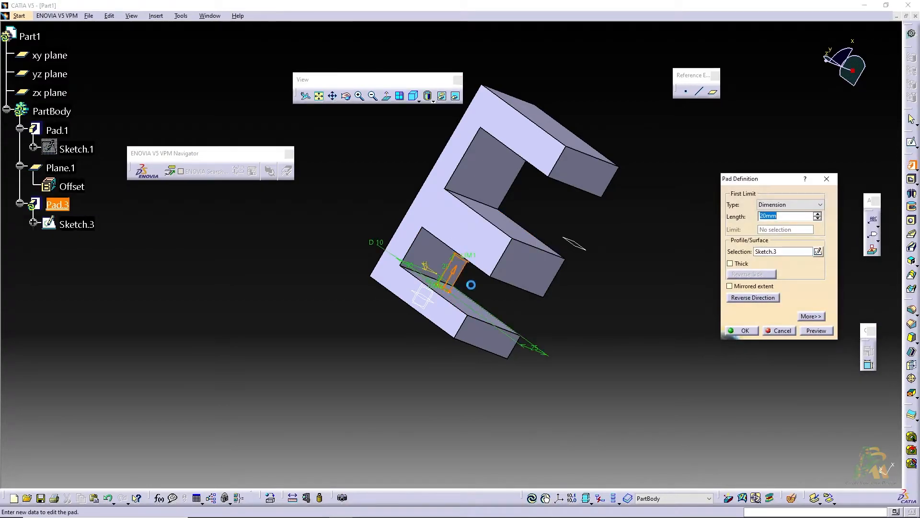
pyautogui.click(795, 204)
pyautogui.click(786, 232)
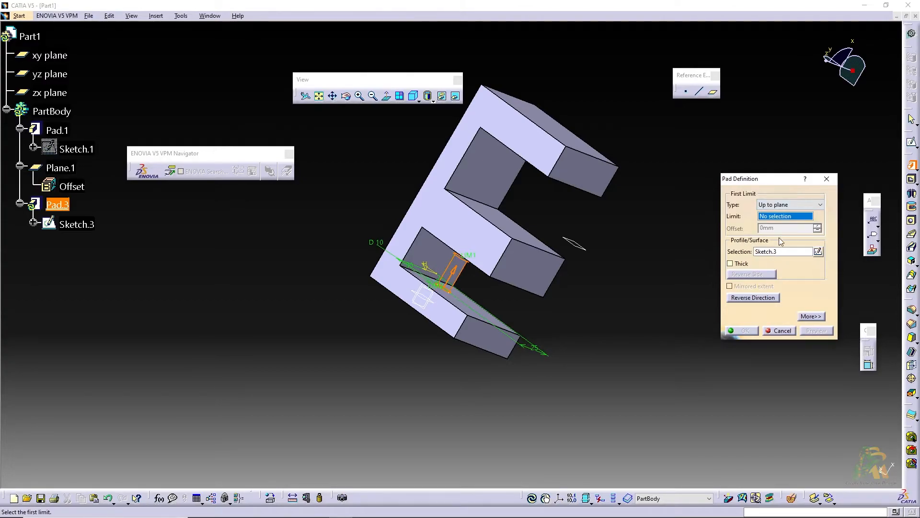
pyautogui.click(577, 251)
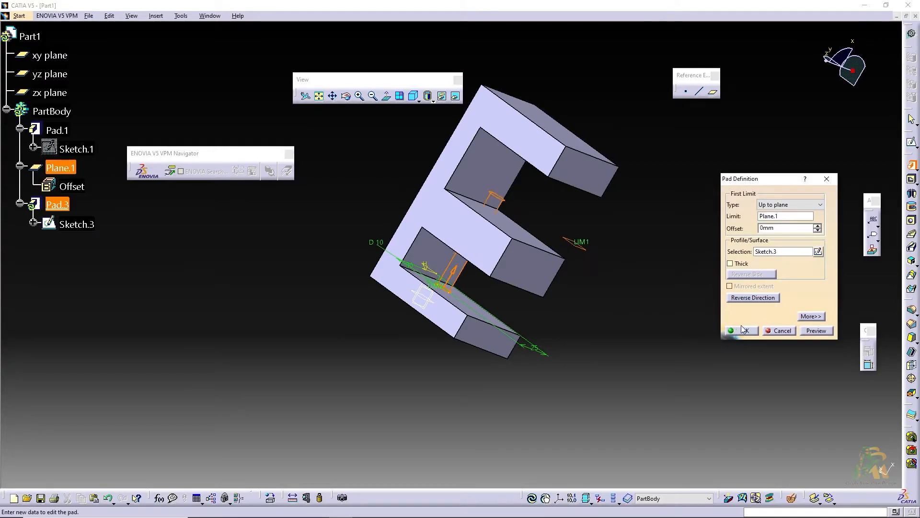
pyautogui.click(742, 330)
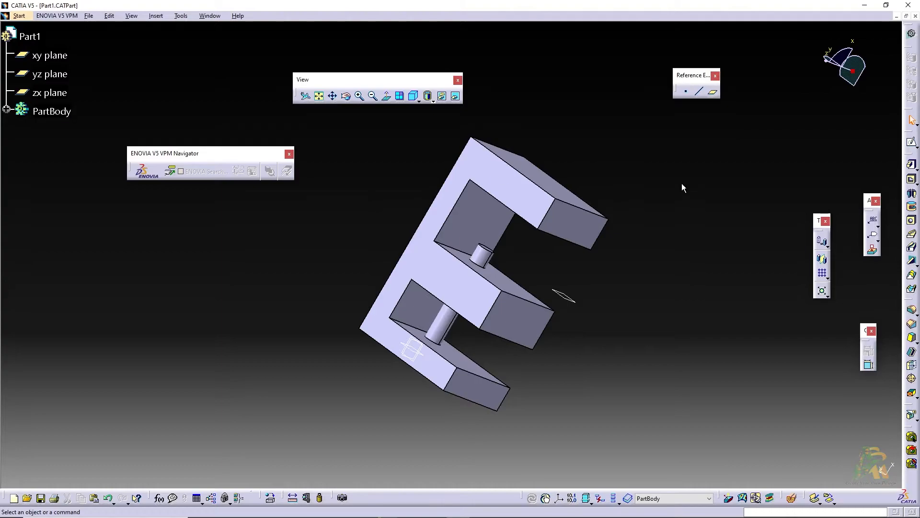
# Create a reference plane offset 50 mm from the part's large E-shaped face
pyautogui.moveTo(695, 75); pyautogui.dragTo(665, 77)
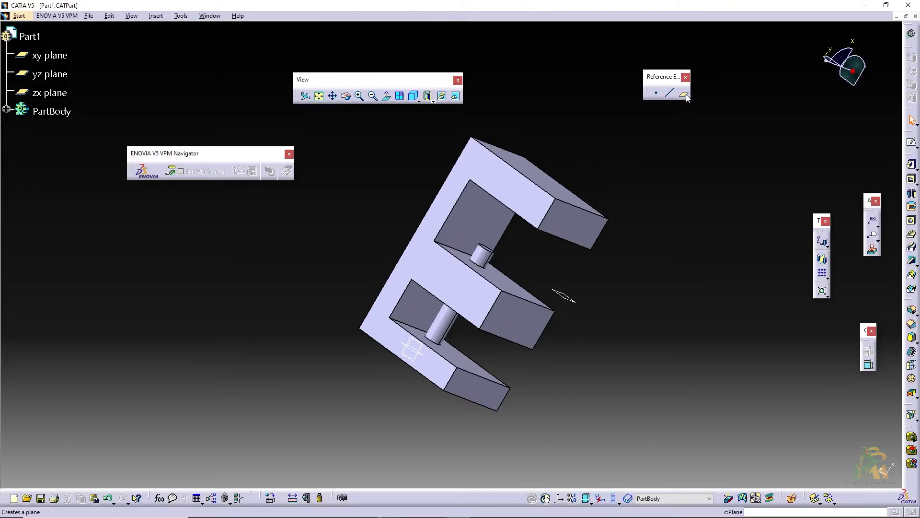
pyautogui.click(684, 95)
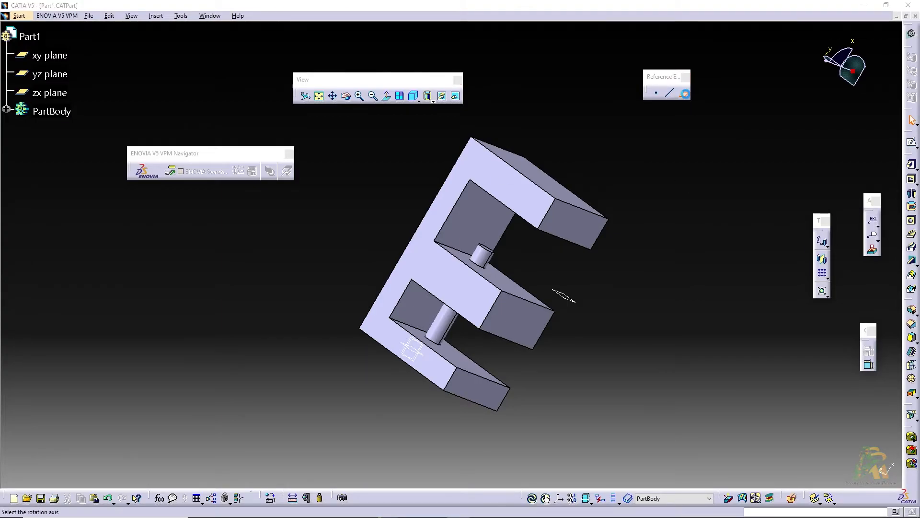
pyautogui.click(143, 254)
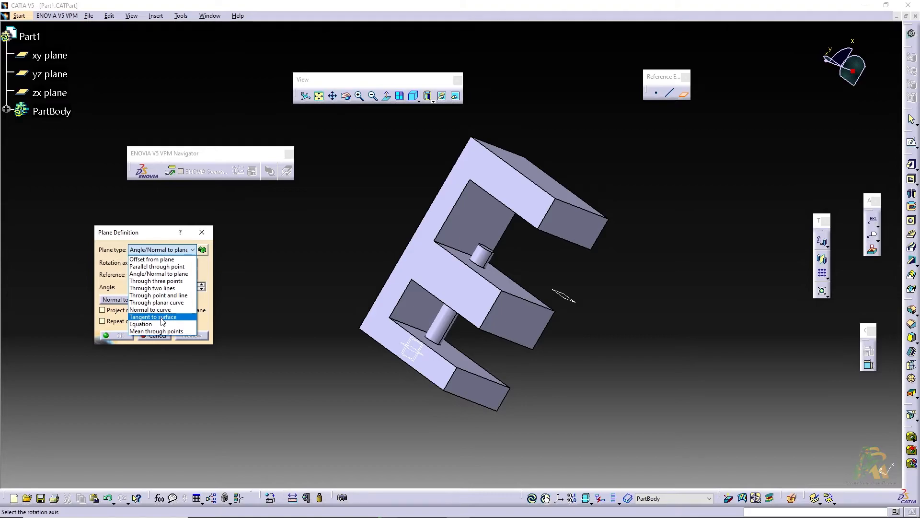
pyautogui.click(169, 260)
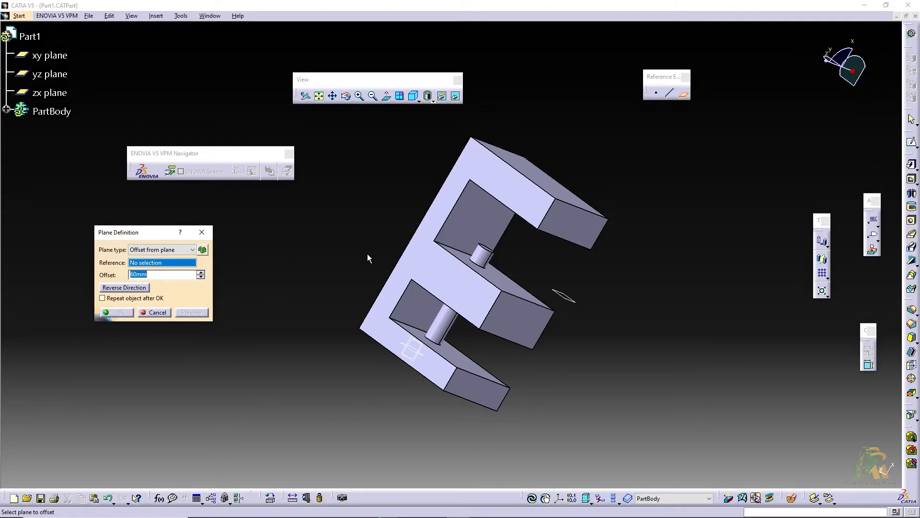
pyautogui.click(431, 257)
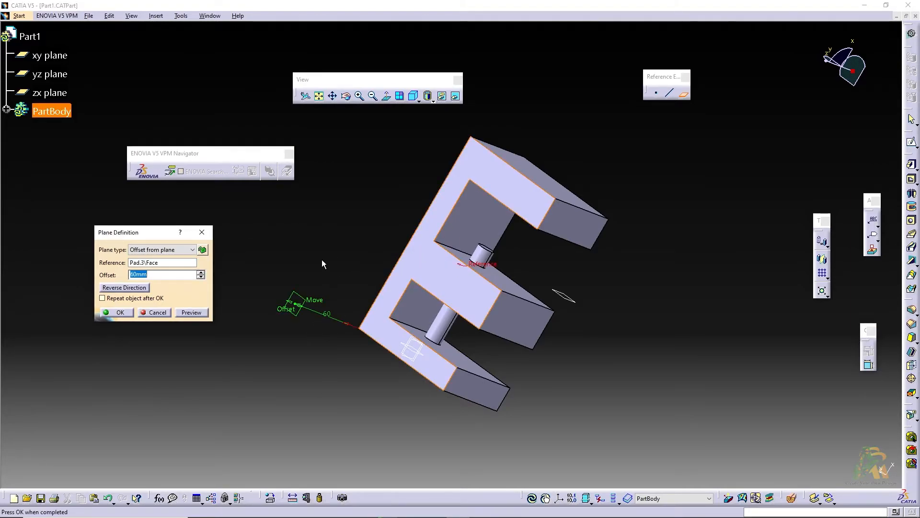
pyautogui.moveTo(287, 274); pyautogui.dragTo(331, 289, button='middle')
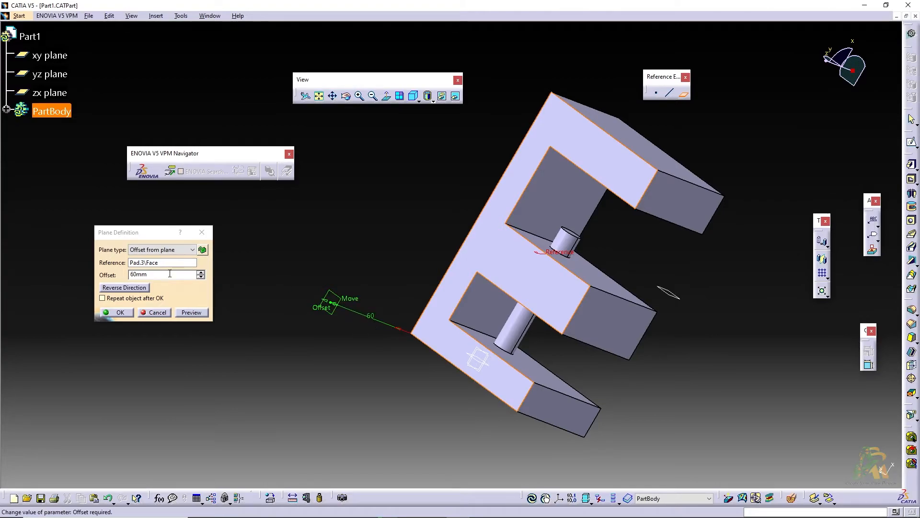
pyautogui.write('50')
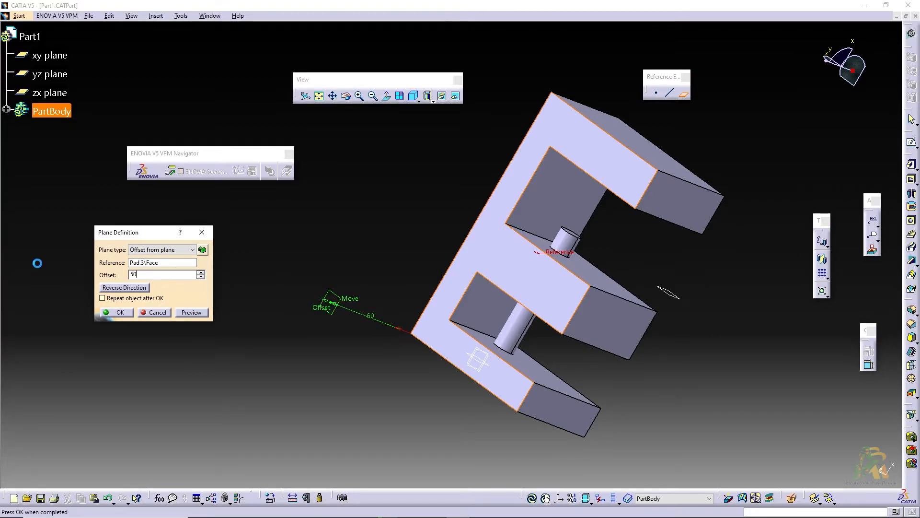
pyautogui.press('Return')
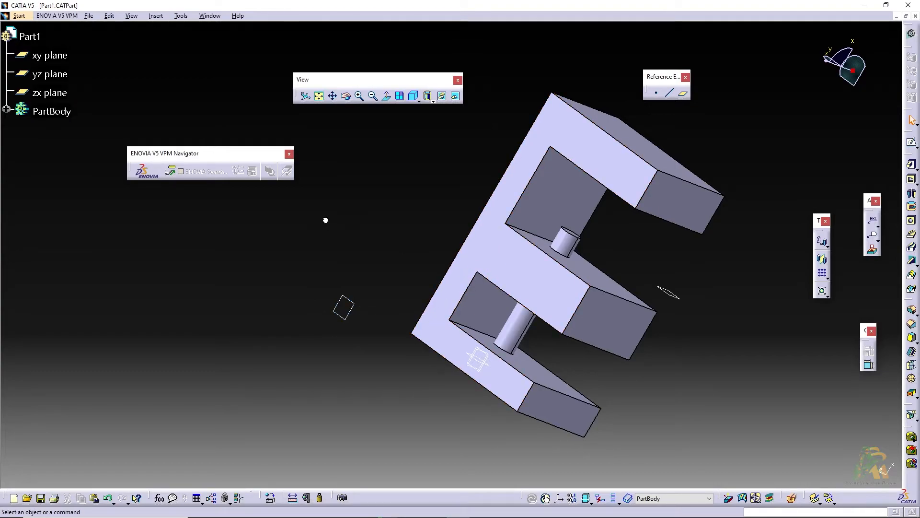
# Create a Parallel through point plane referenced to the middle leg's upper face, passing through the leg's lower front corner vertex
pyautogui.click(684, 96)
pyautogui.click(182, 250)
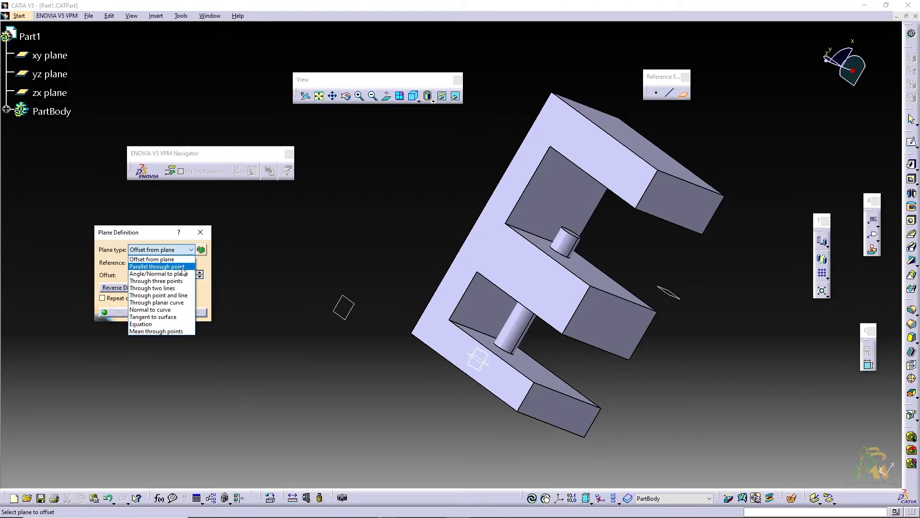
pyautogui.click(183, 266)
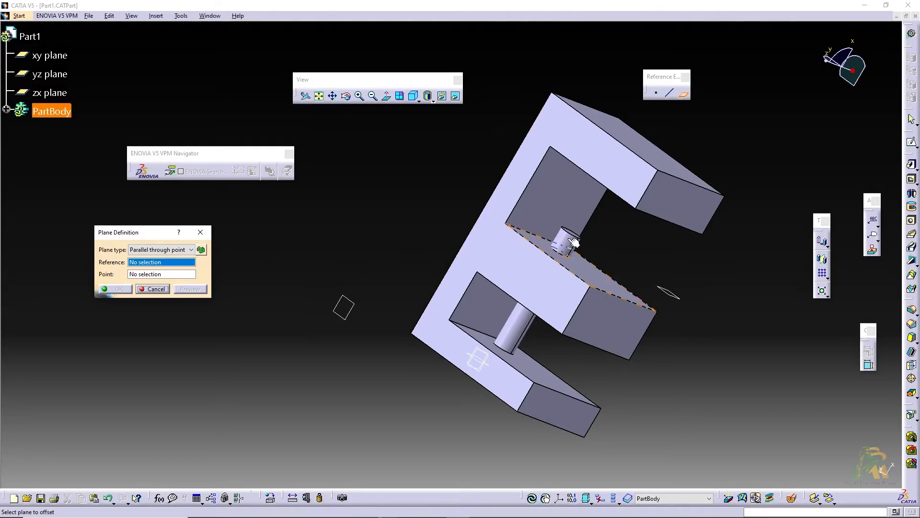
pyautogui.click(589, 271)
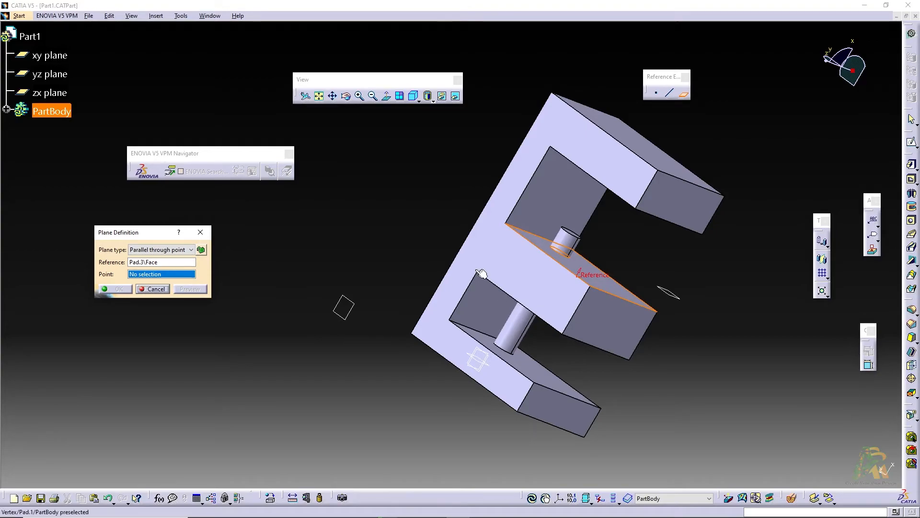
pyautogui.click(566, 334)
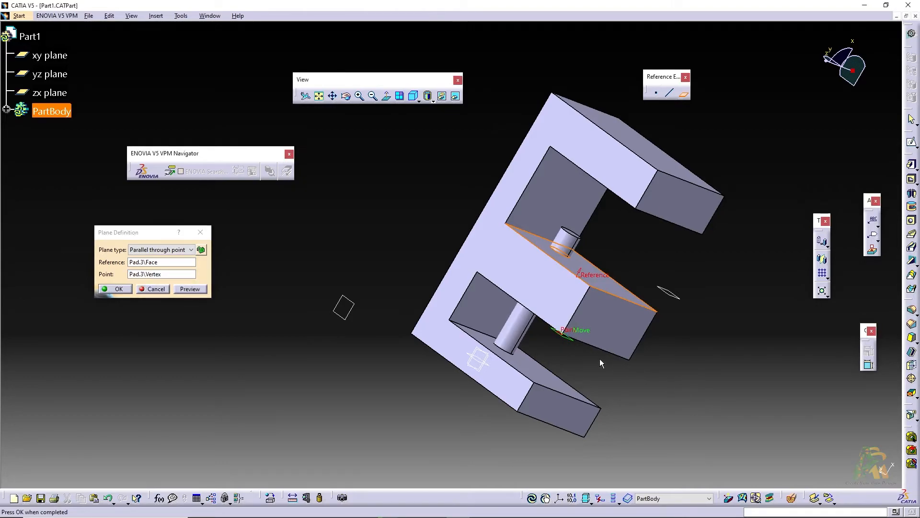
pyautogui.moveTo(542, 337); pyautogui.dragTo(491, 380, button='middle')
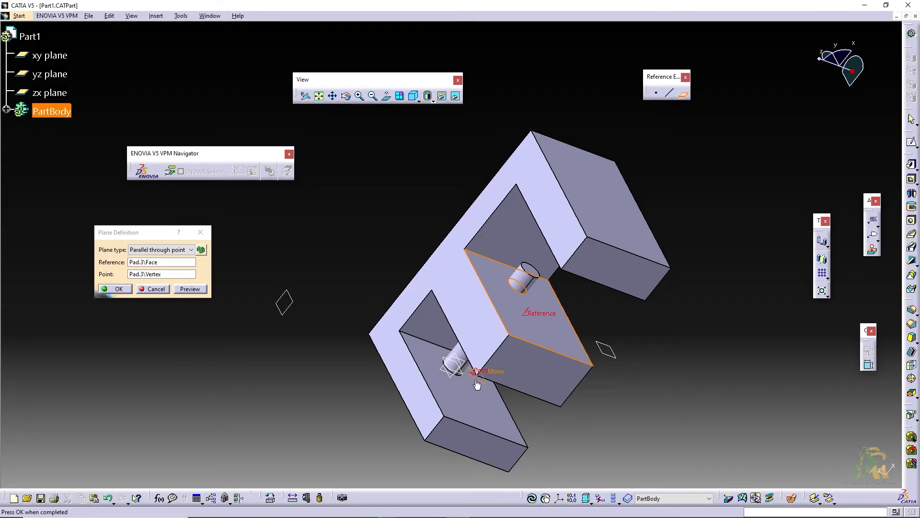
pyautogui.click(116, 286)
# Define an Angle/Normal to plane around the middle leg's upper front edge, referenced to the E-shaped face, and preview it at 60 degrees
pyautogui.click(171, 250)
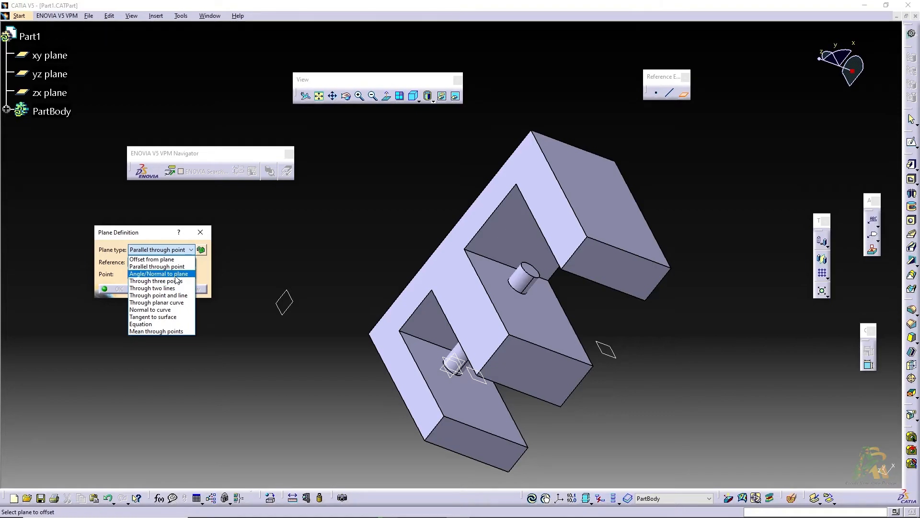
pyautogui.click(176, 276)
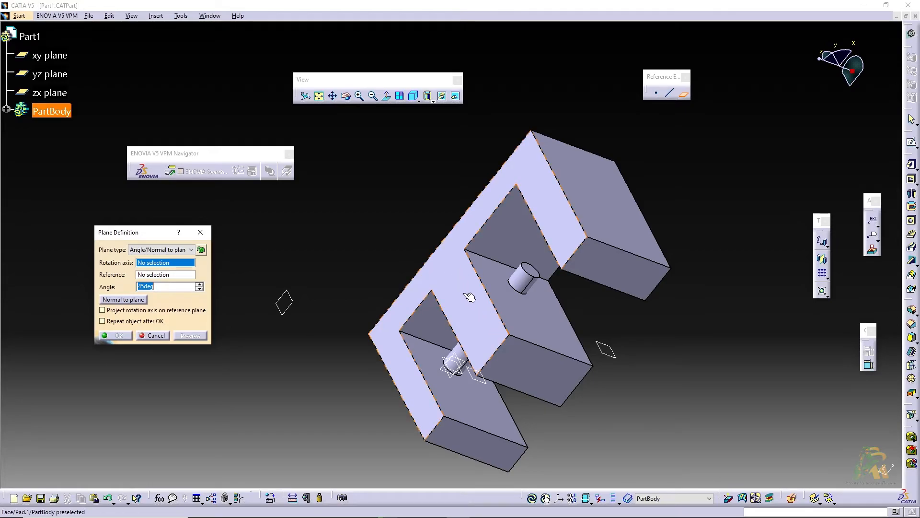
pyautogui.click(486, 290)
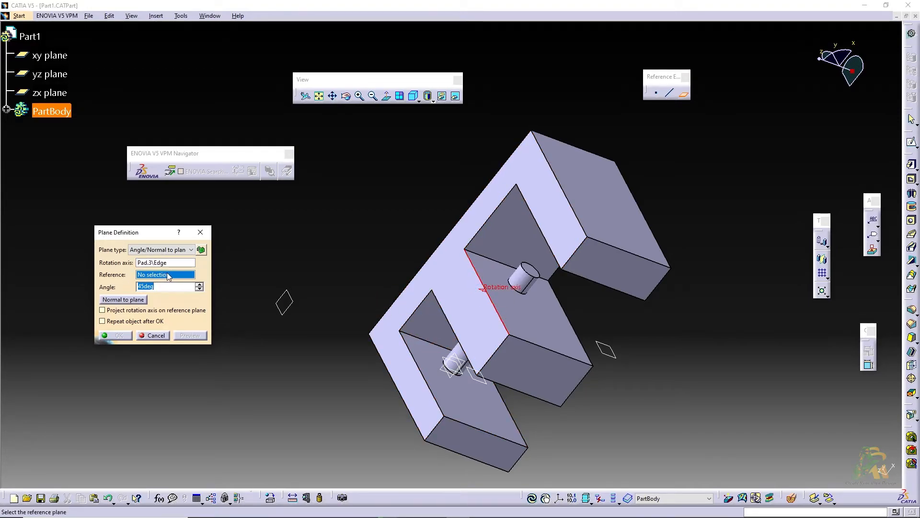
pyautogui.click(456, 266)
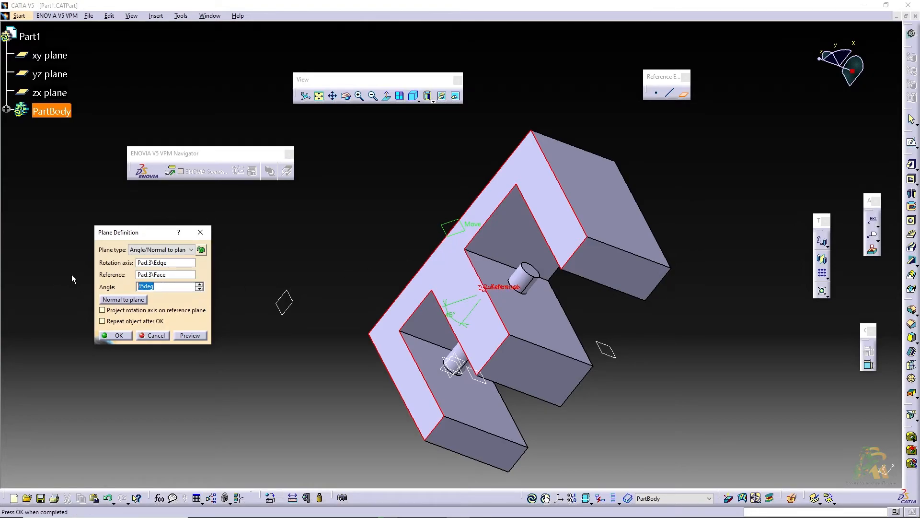
pyautogui.write('60')
pyautogui.click(187, 336)
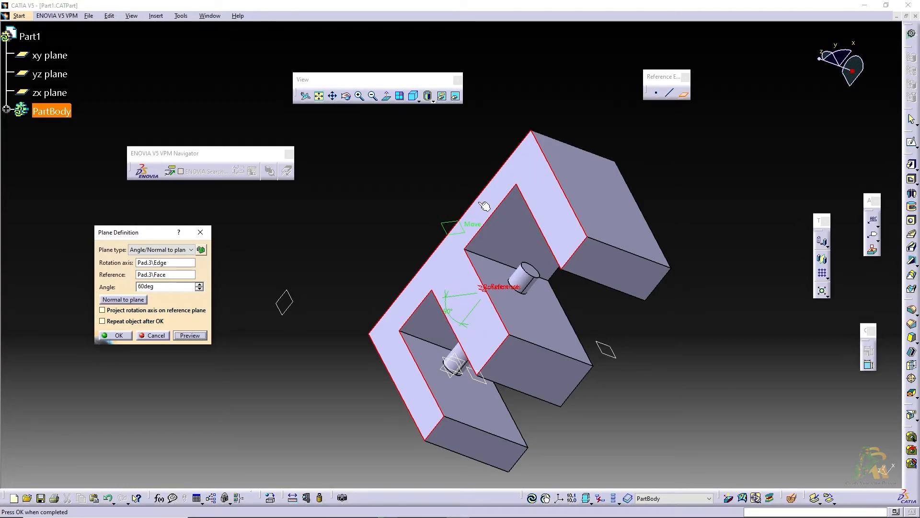
# Set the plane's angle to 45 degrees and create it
pyautogui.click(154, 287)
pyautogui.doubleClick(155, 287)
pyautogui.write('45')
pyautogui.click(120, 335)
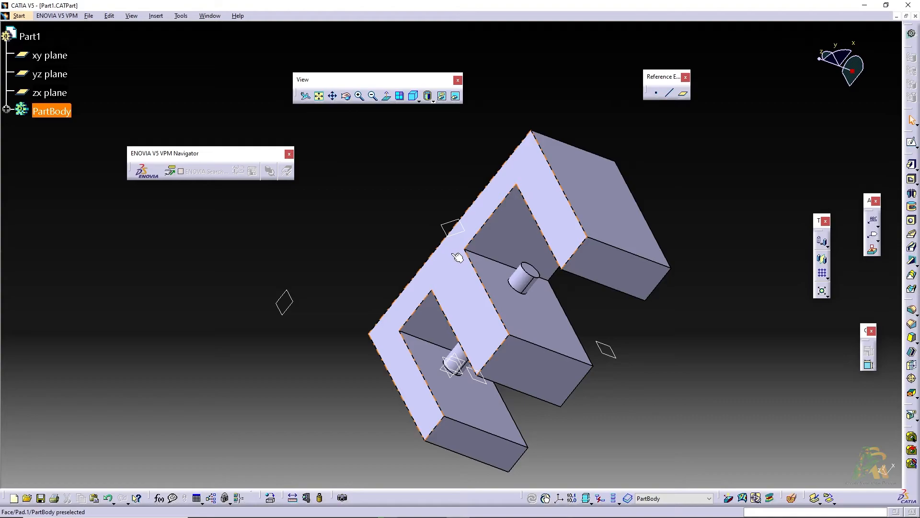
pyautogui.click(429, 173)
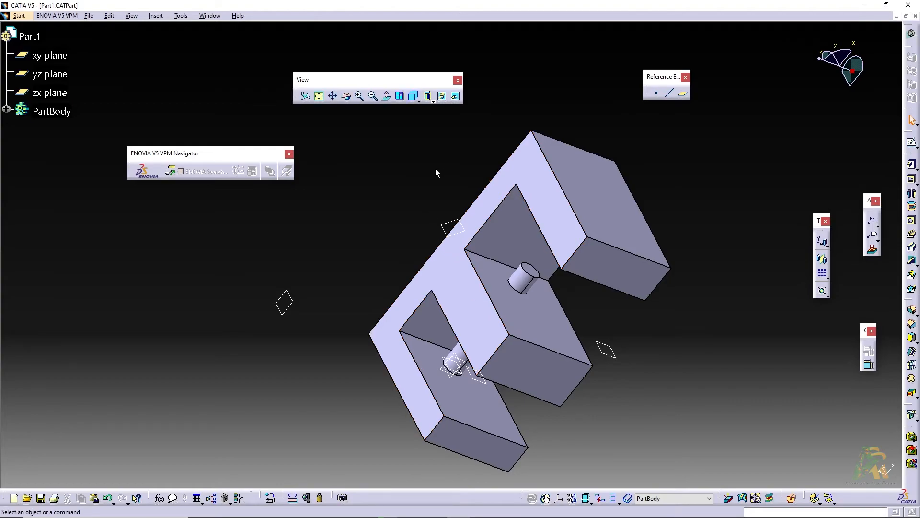
# Create a Through three points plane from both ends of the middle leg's upper front edge and the upper leg's lower front corner on the E-shaped face
pyautogui.click(683, 94)
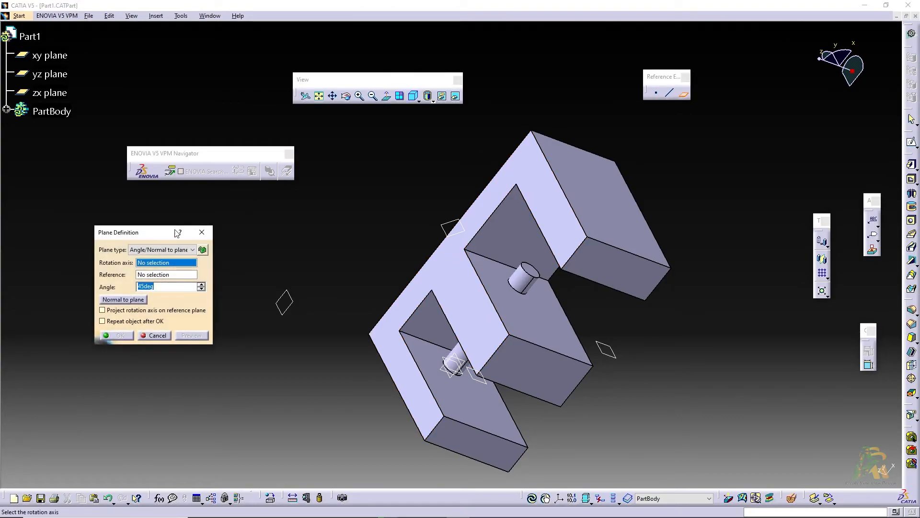
pyautogui.click(163, 251)
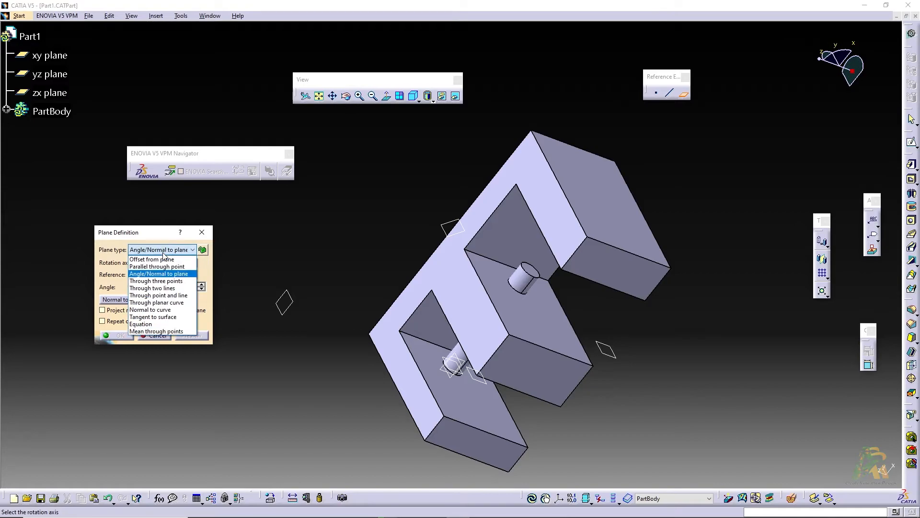
pyautogui.click(178, 282)
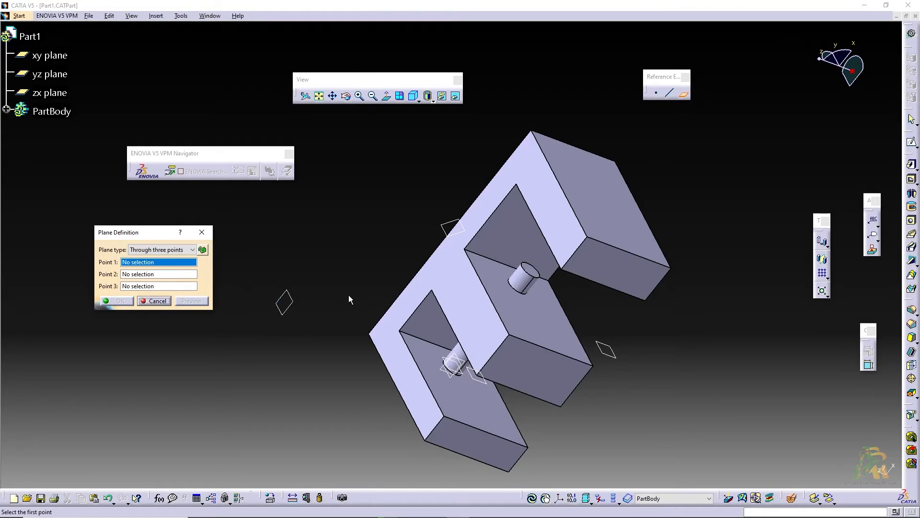
pyautogui.click(508, 334)
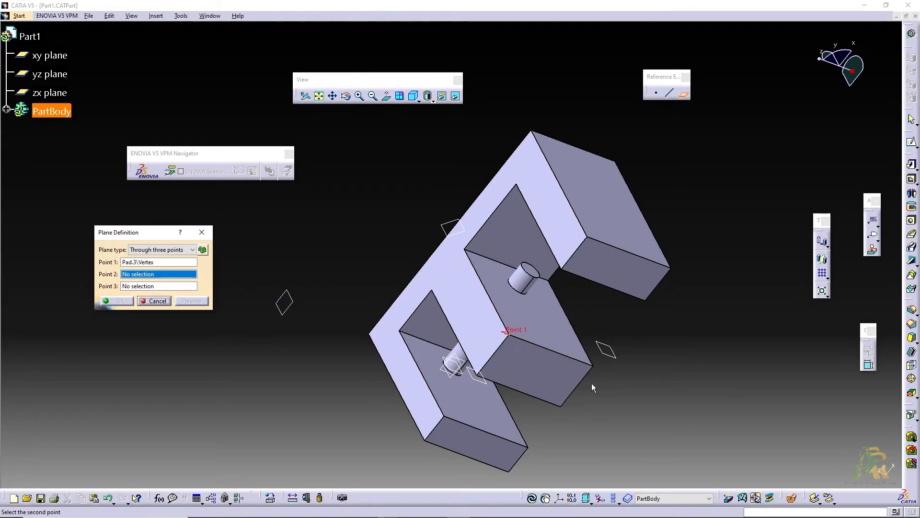
pyautogui.click(592, 366)
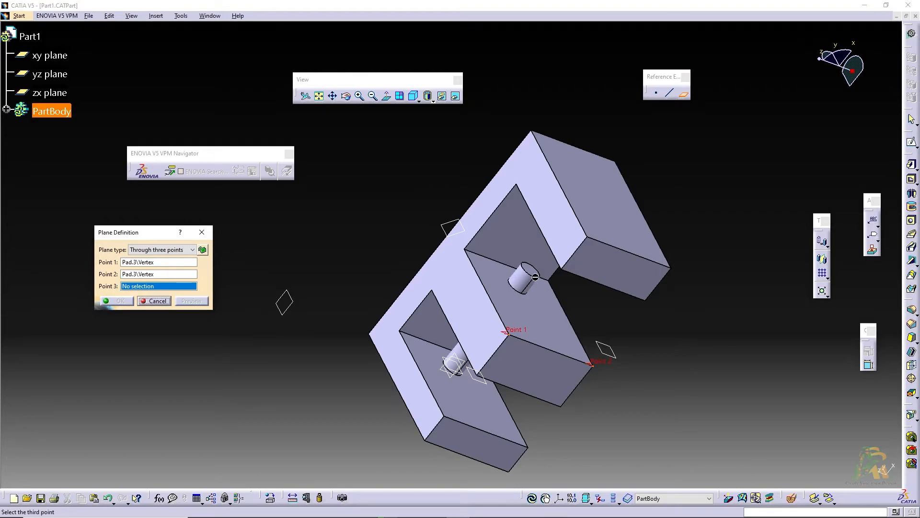
pyautogui.click(559, 267)
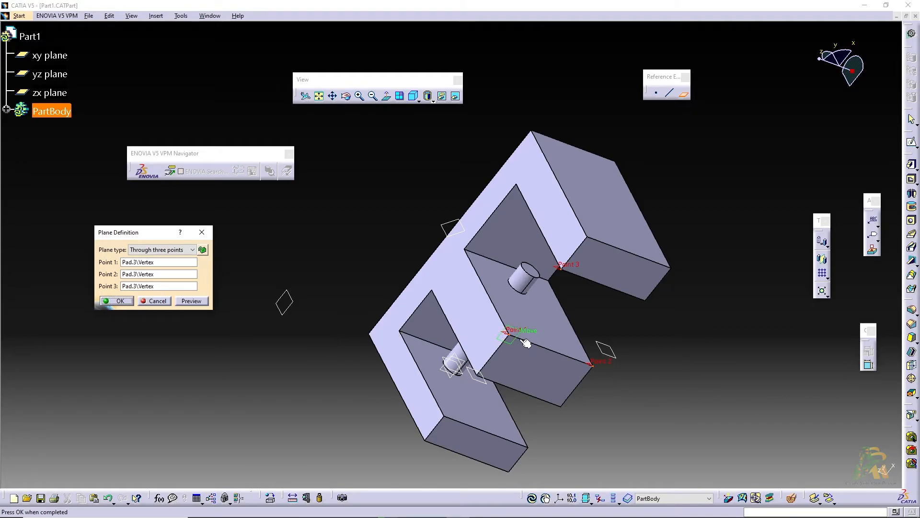
pyautogui.click(175, 251)
pyautogui.click(175, 255)
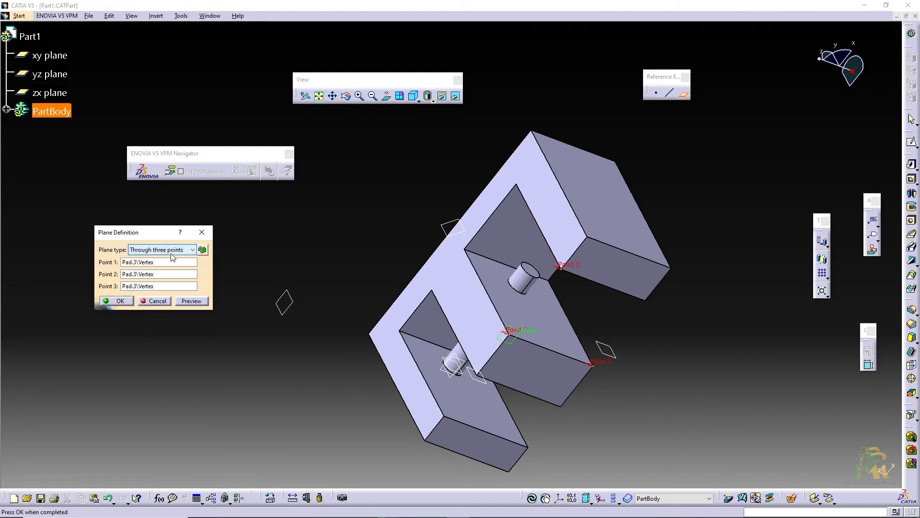
pyautogui.click(126, 297)
# Create a Through two lines plane using the upper leg's outer edge on the E-shaped face and the middle leg's upper far-side edge
pyautogui.click(683, 94)
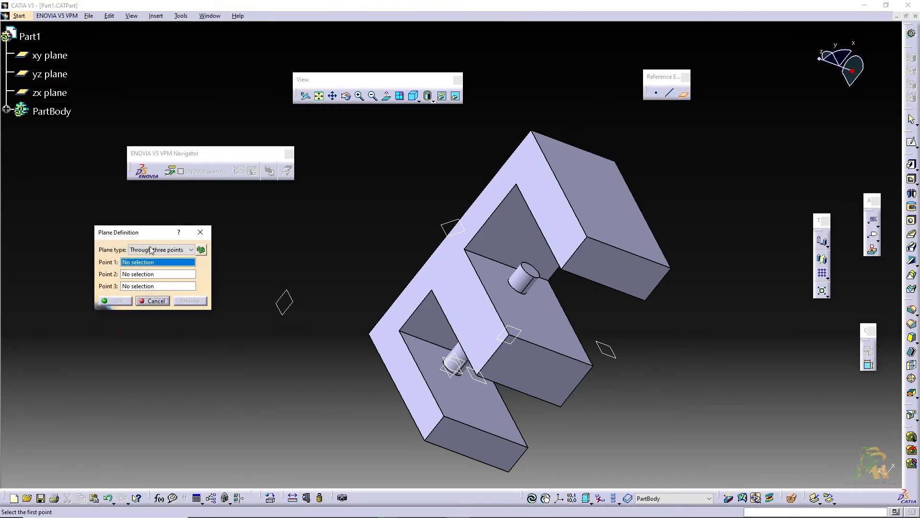
pyautogui.click(151, 249)
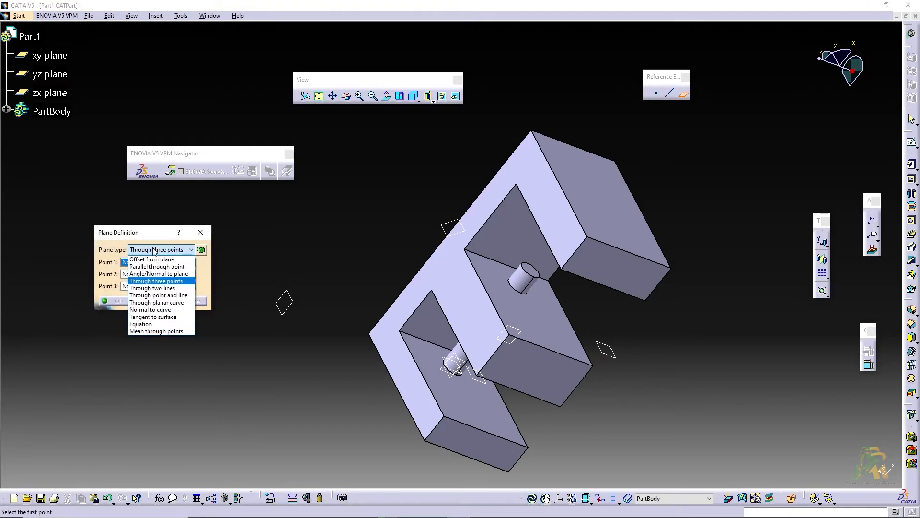
pyautogui.click(163, 288)
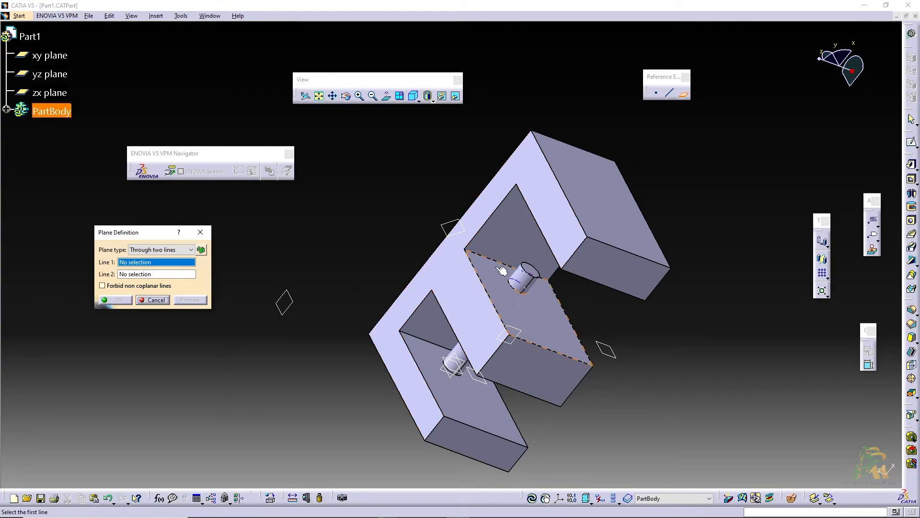
pyautogui.click(571, 205)
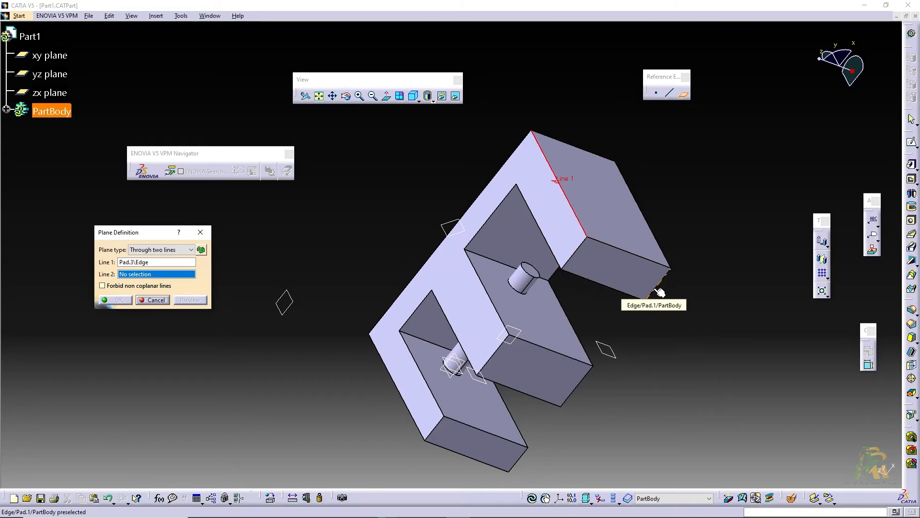
pyautogui.click(572, 324)
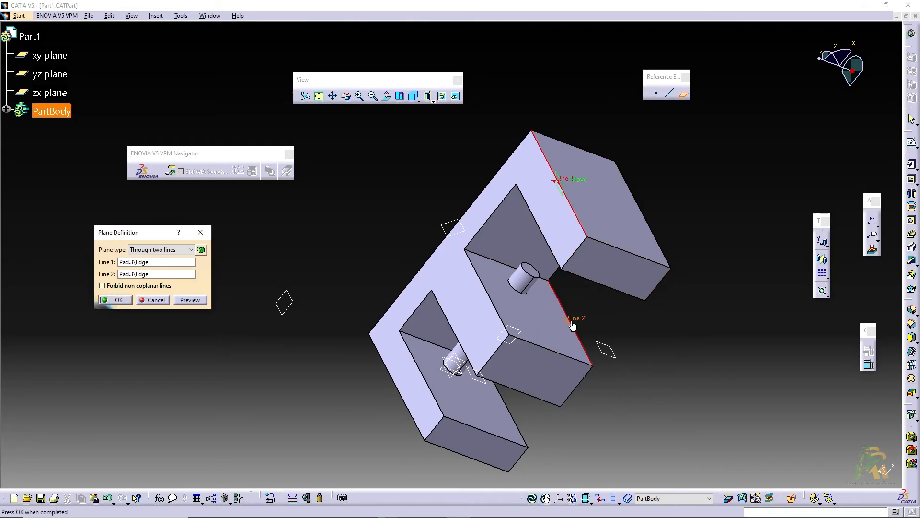
pyautogui.moveTo(455, 261); pyautogui.dragTo(444, 286, button='middle')
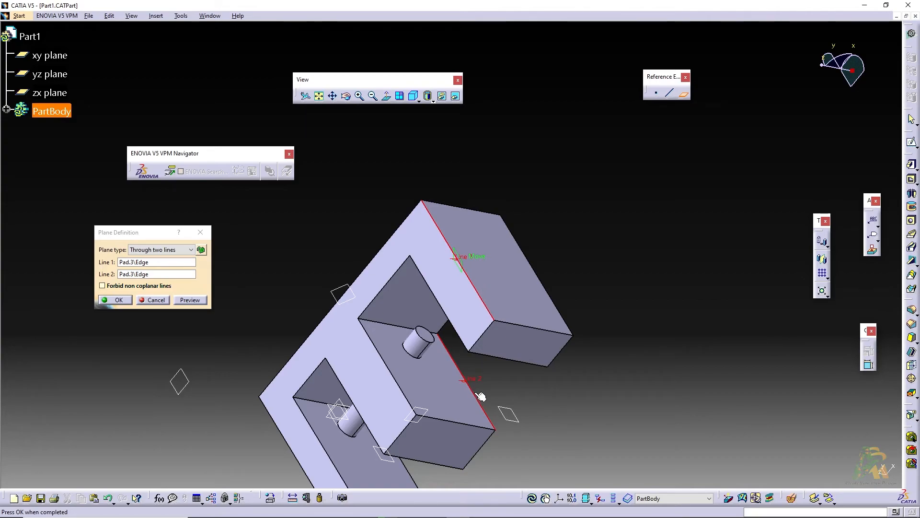
pyautogui.moveTo(480, 390); pyautogui.dragTo(451, 358, button='middle')
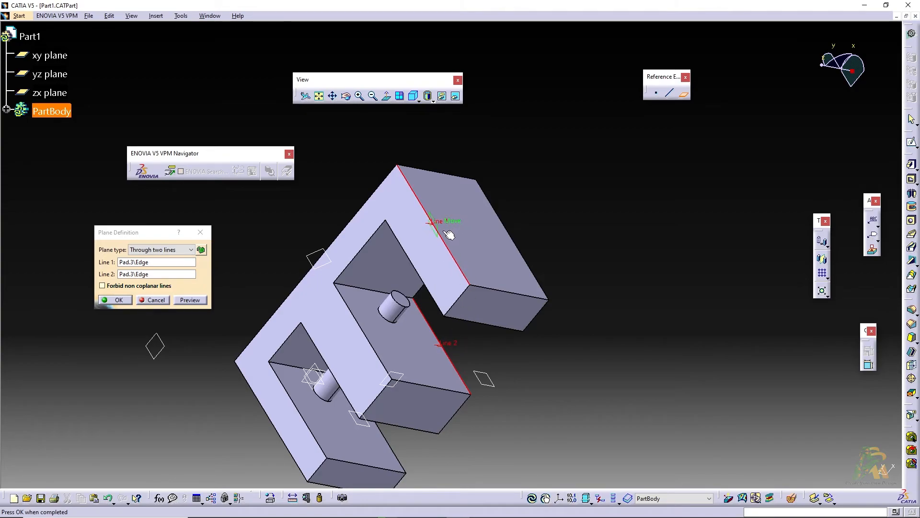
pyautogui.click(116, 300)
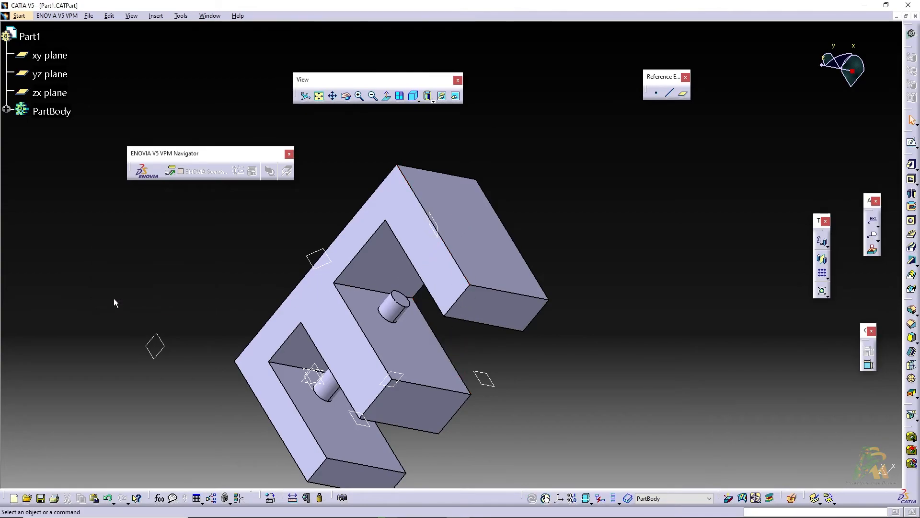
# Create a Through point and line plane from the upper leg's outer front corner and its inner edge, both on the E-shaped face
pyautogui.click(682, 93)
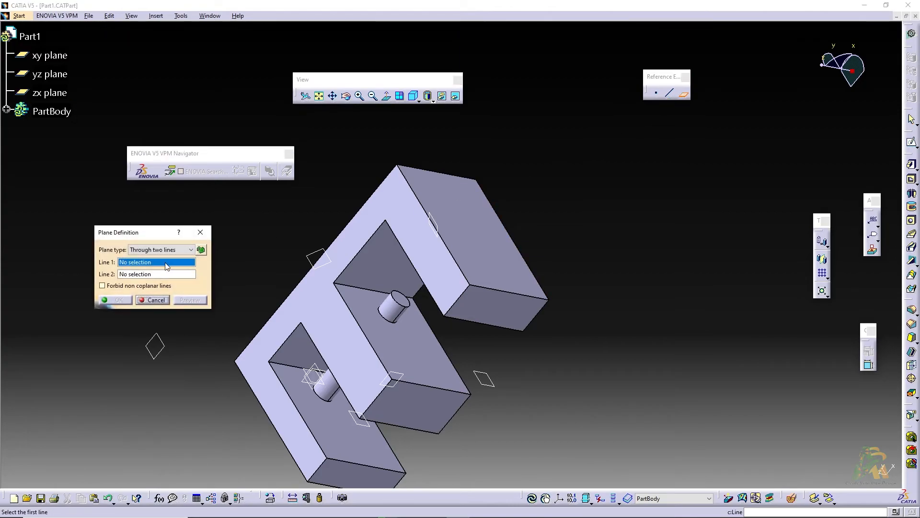
pyautogui.click(169, 250)
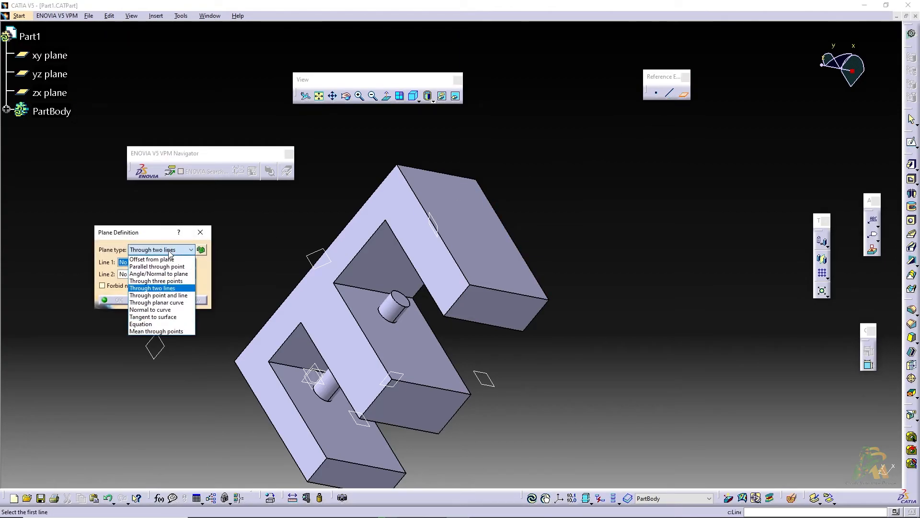
pyautogui.click(180, 296)
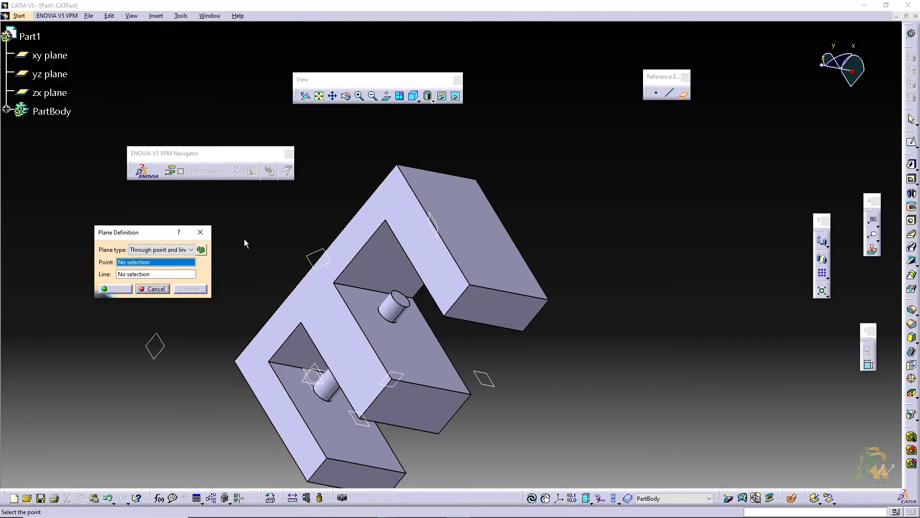
pyautogui.click(476, 286)
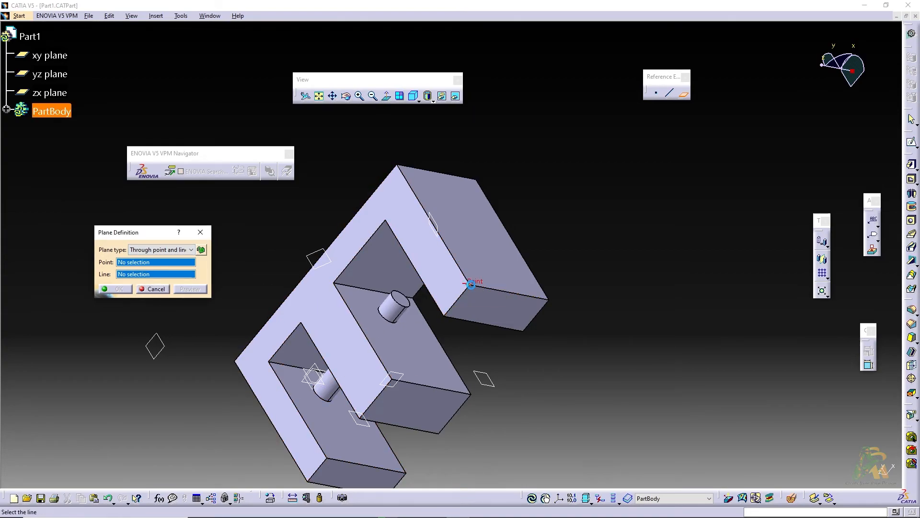
pyautogui.click(508, 292)
pyautogui.click(508, 291)
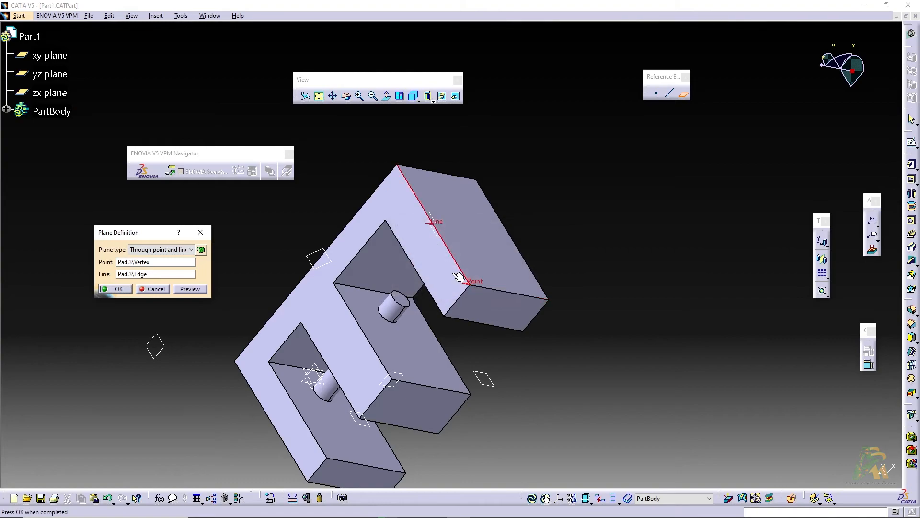
pyautogui.click(431, 291)
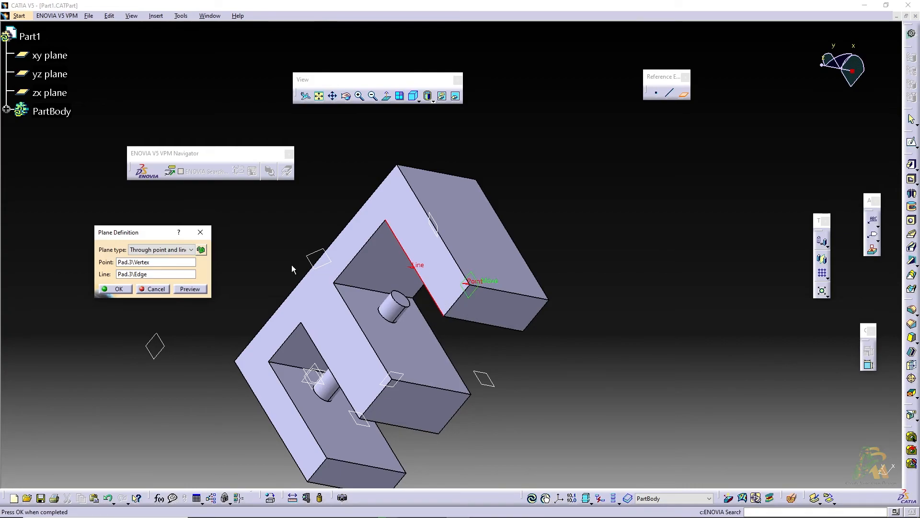
pyautogui.click(116, 289)
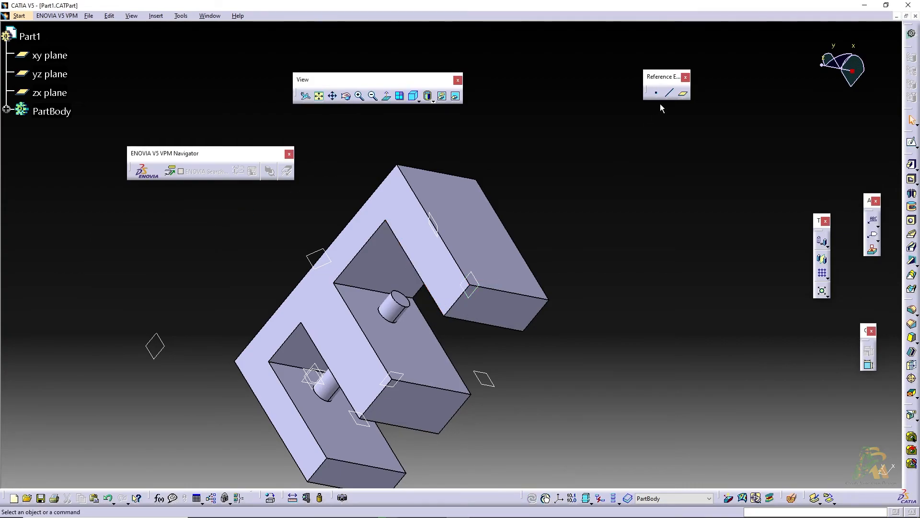
# Create a Tangent to surface plane on the middle leg's cylindrical pin, using the leg's upper inner corner vertex on the E-shaped face as the point
pyautogui.click(683, 92)
pyautogui.click(174, 251)
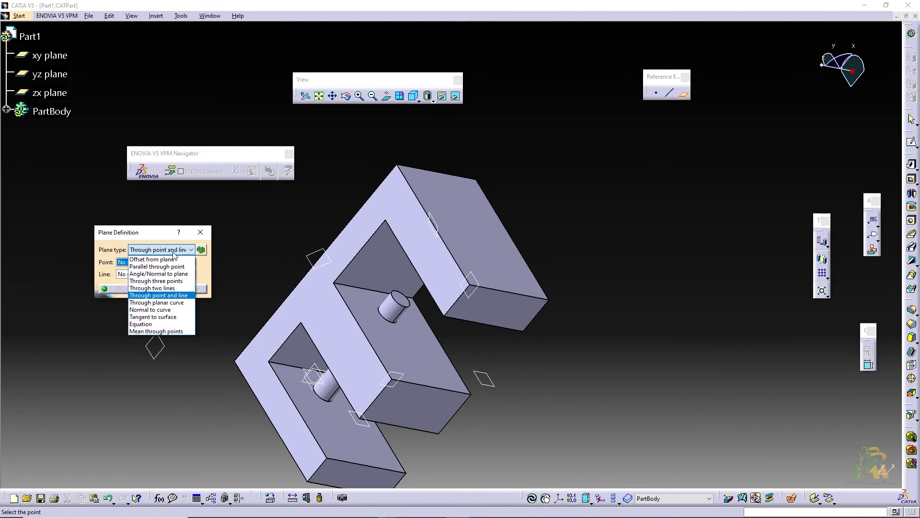
pyautogui.click(168, 303)
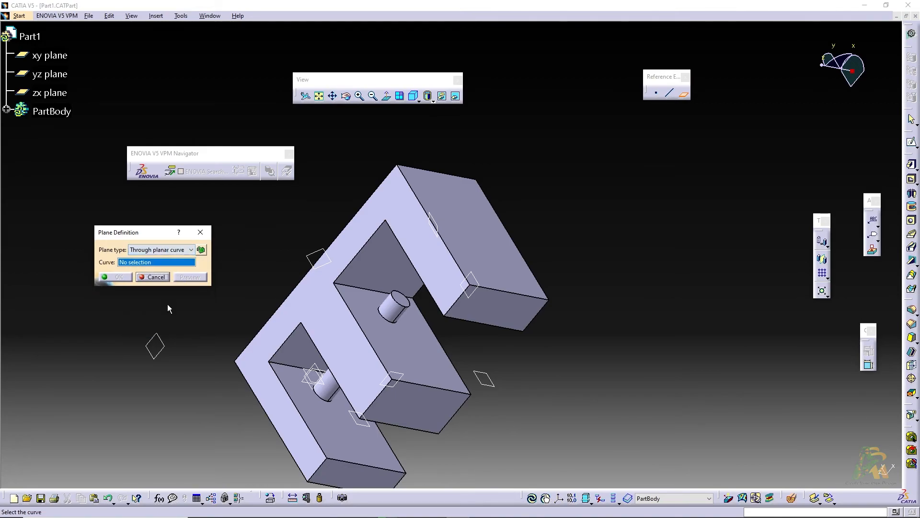
pyautogui.click(400, 312)
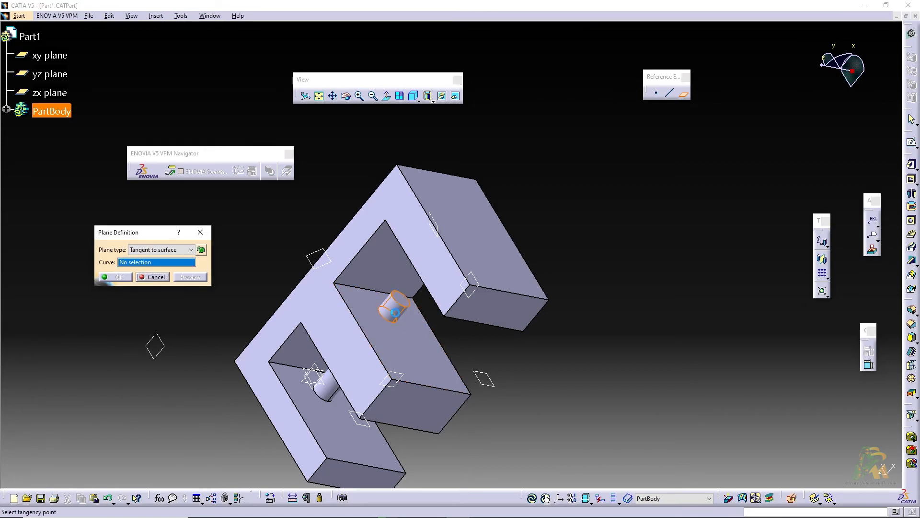
pyautogui.click(332, 282)
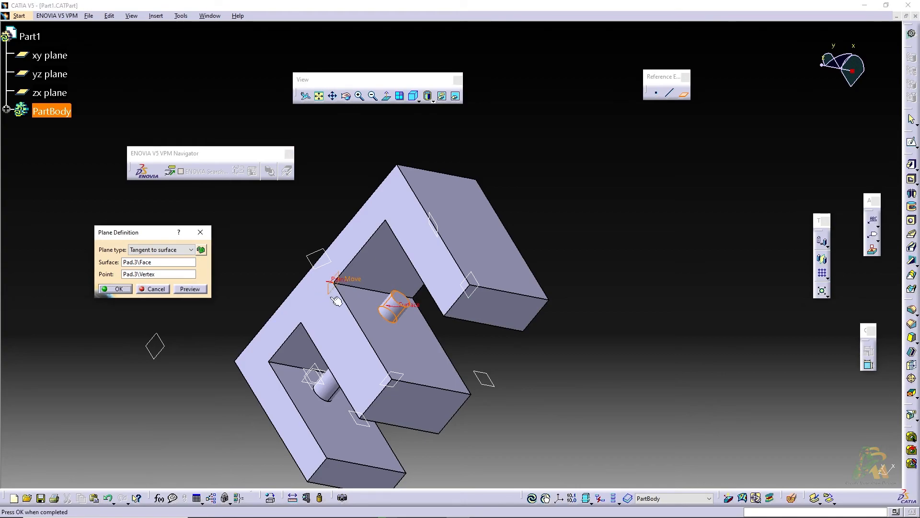
pyautogui.click(158, 253)
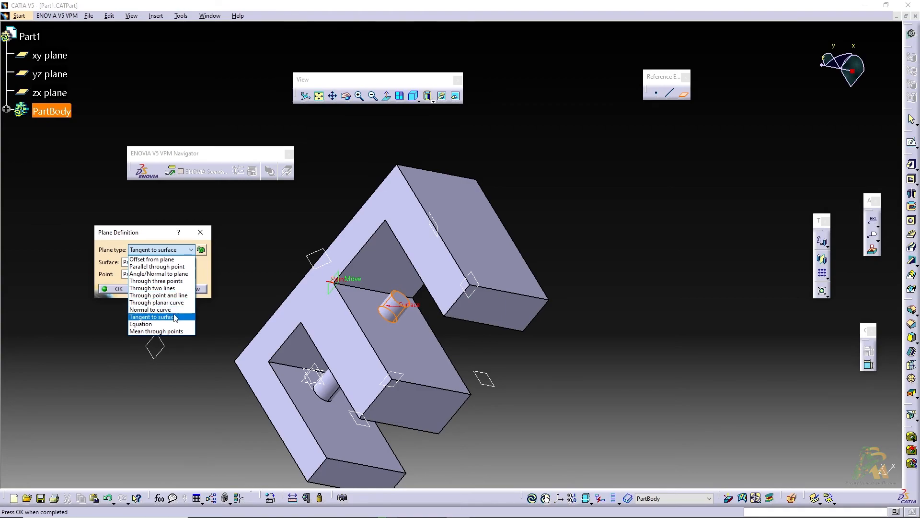
pyautogui.click(176, 318)
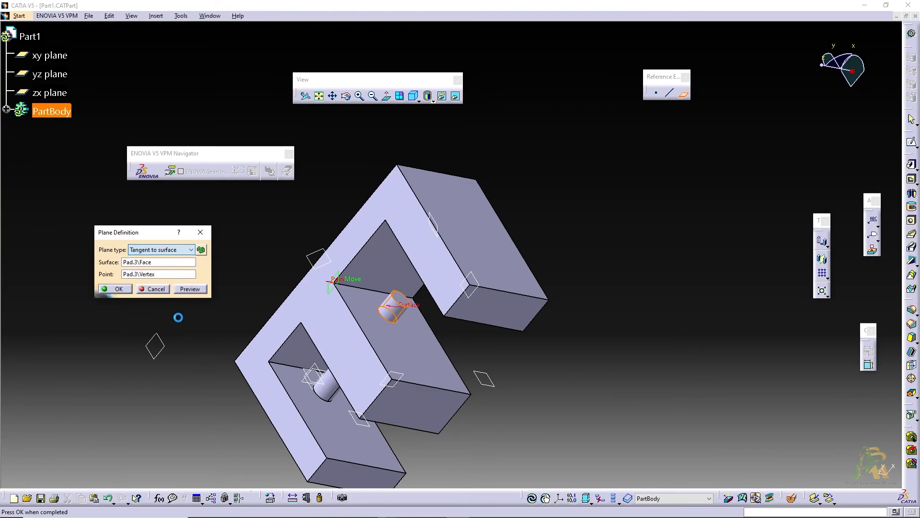
pyautogui.click(151, 262)
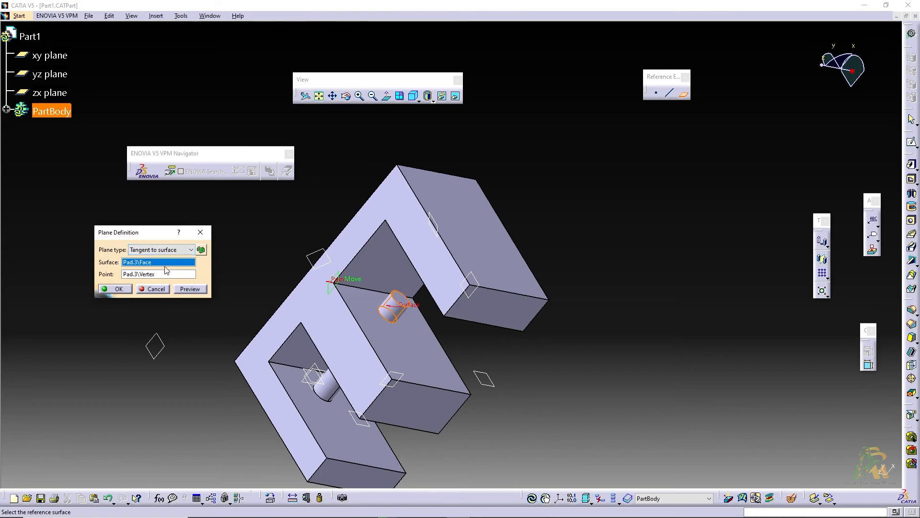
pyautogui.click(385, 309)
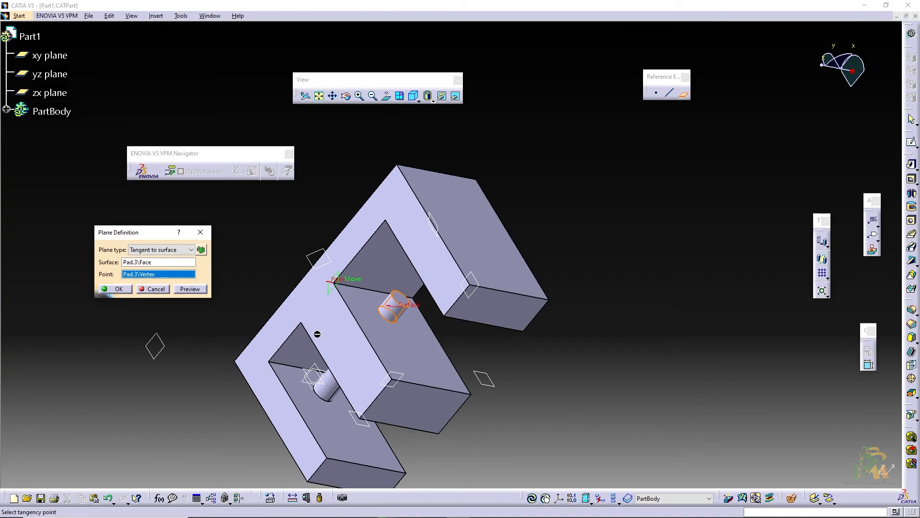
pyautogui.click(246, 310)
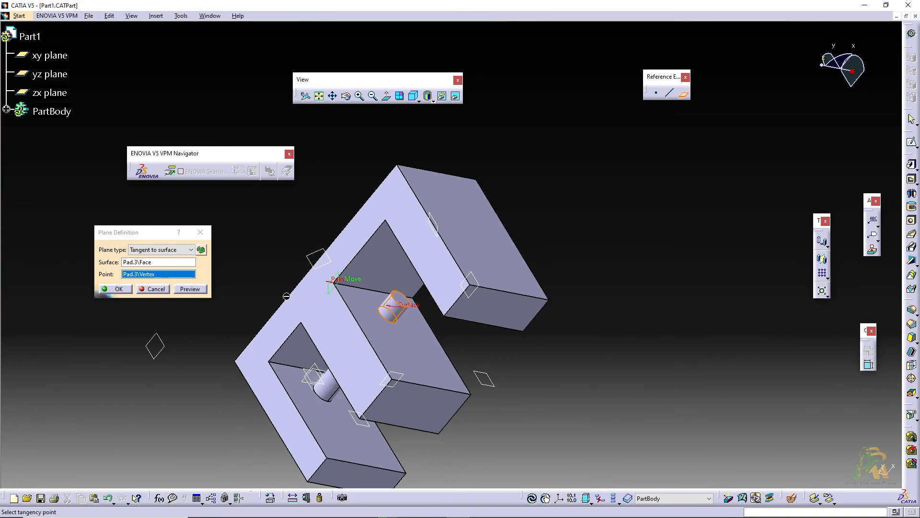
pyautogui.click(137, 289)
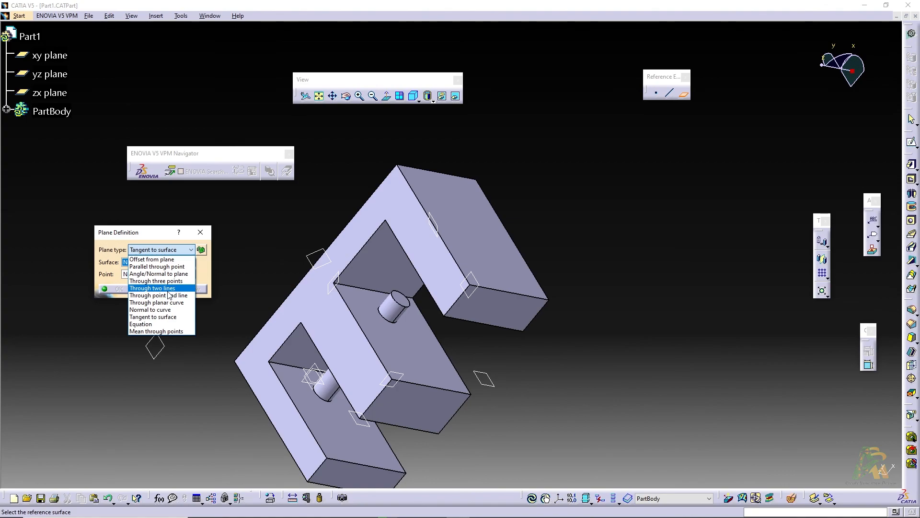
pyautogui.click(200, 232)
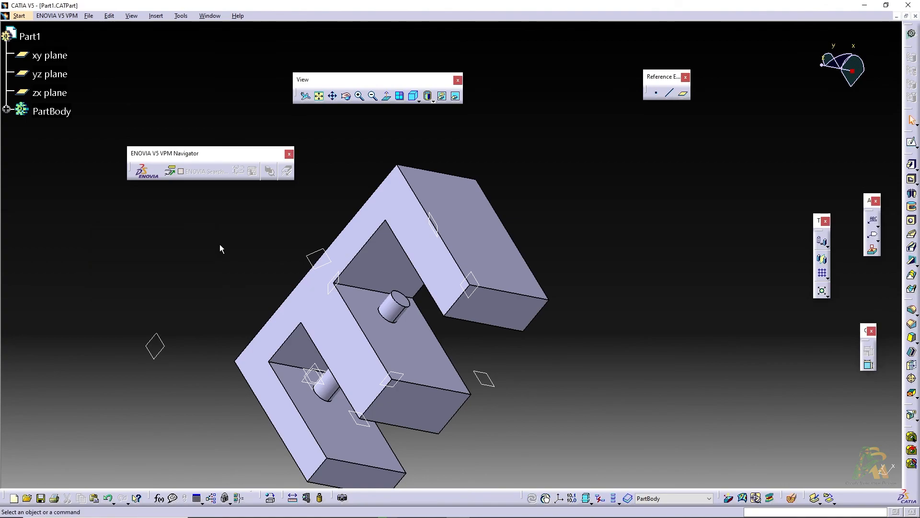